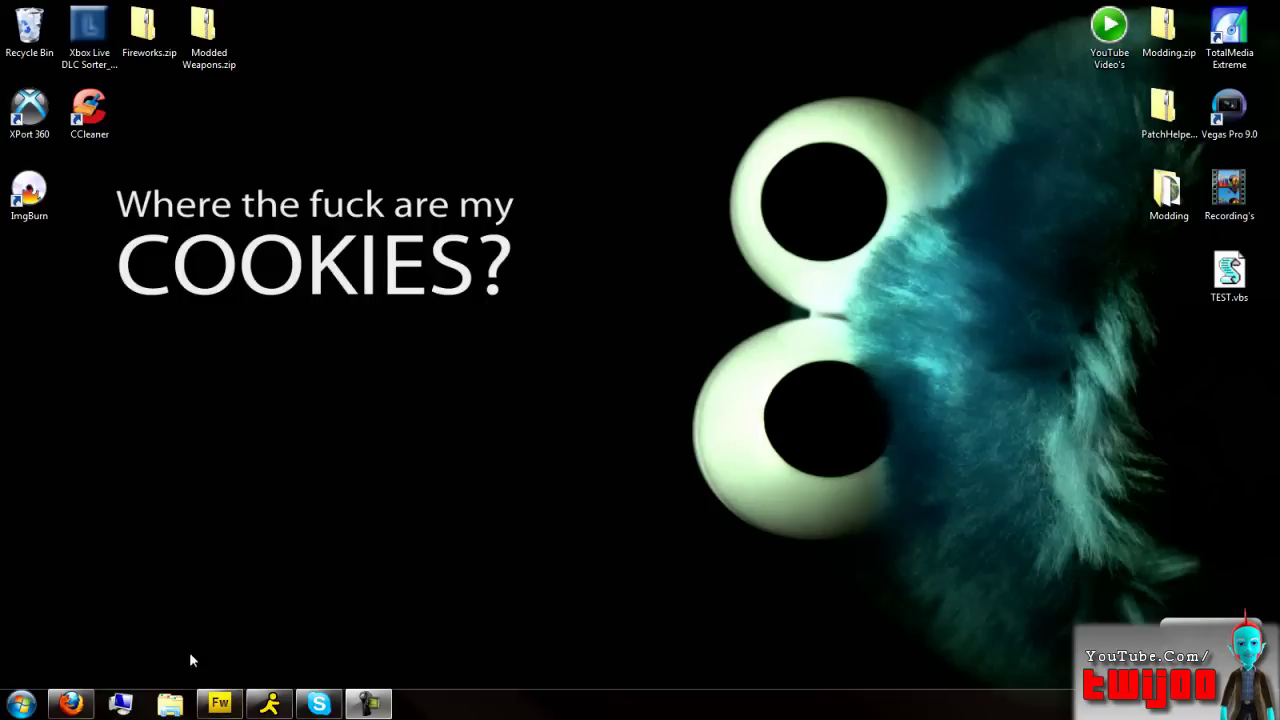
# Step: Restore the Adobe Fireworks CS4 window from the taskbar to show its start screen
pyautogui.click(220, 704)
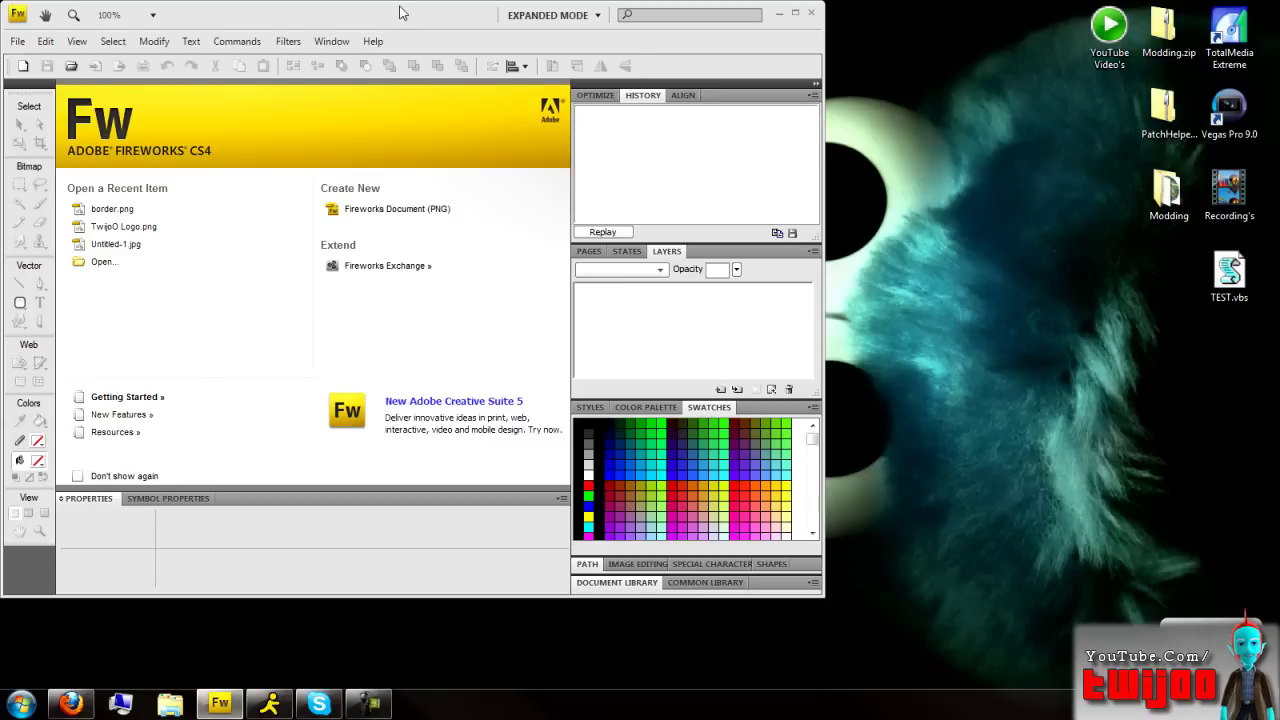
# Step: Maximize Fireworks and create a 1280 x 720 px Fireworks PNG document with a transparent canvas
pyautogui.doubleClick(399, 12)
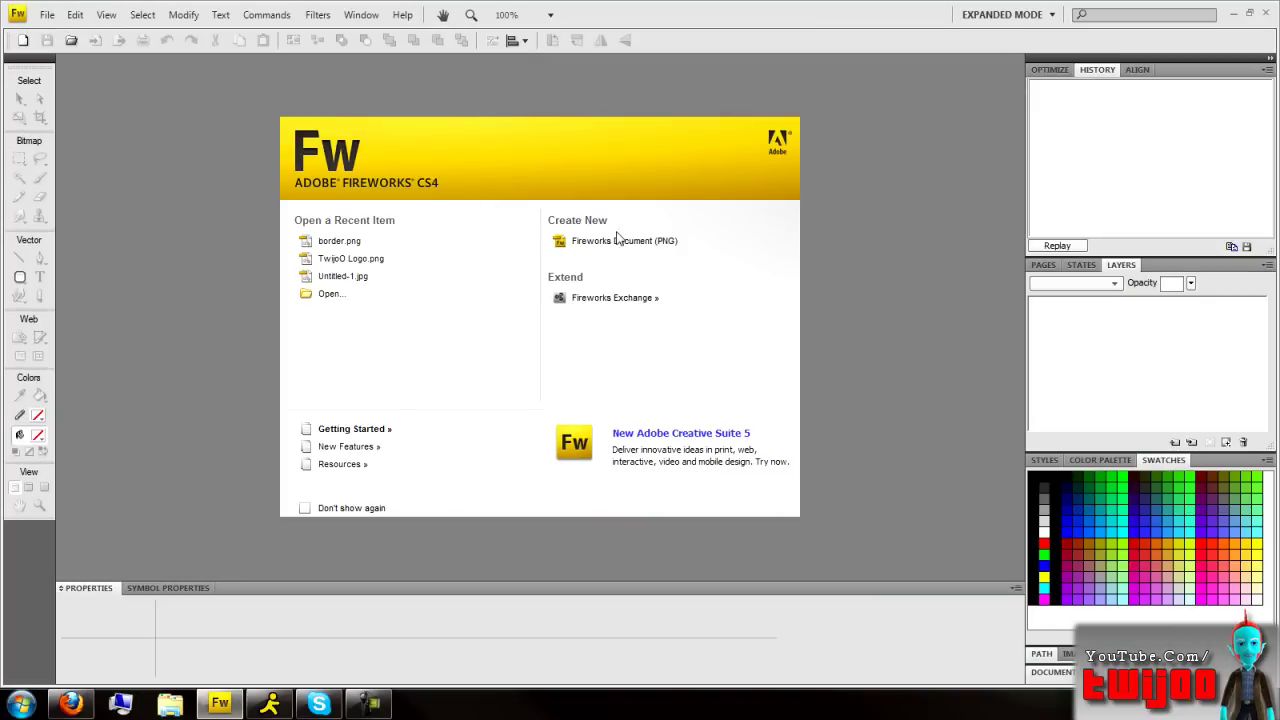
pyautogui.click(606, 250)
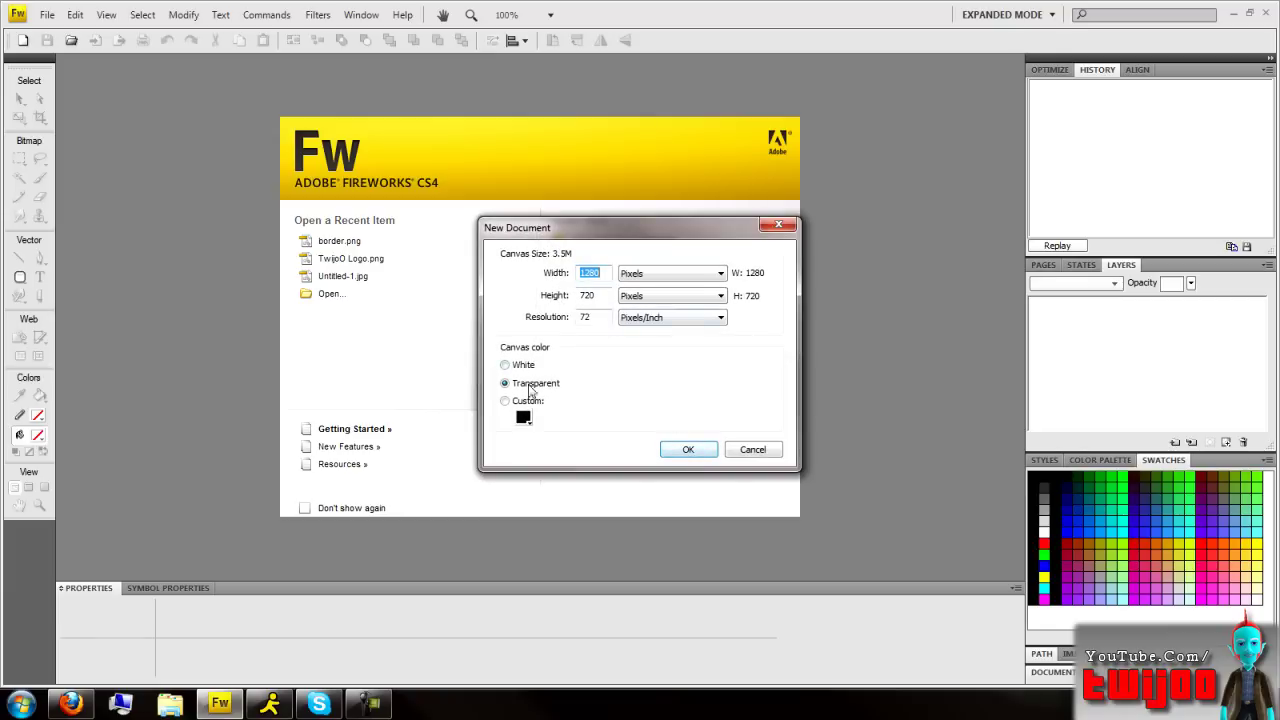
pyautogui.click(505, 385)
pyautogui.doubleClick(600, 273)
pyautogui.write('1280')
pyautogui.press('Tab')
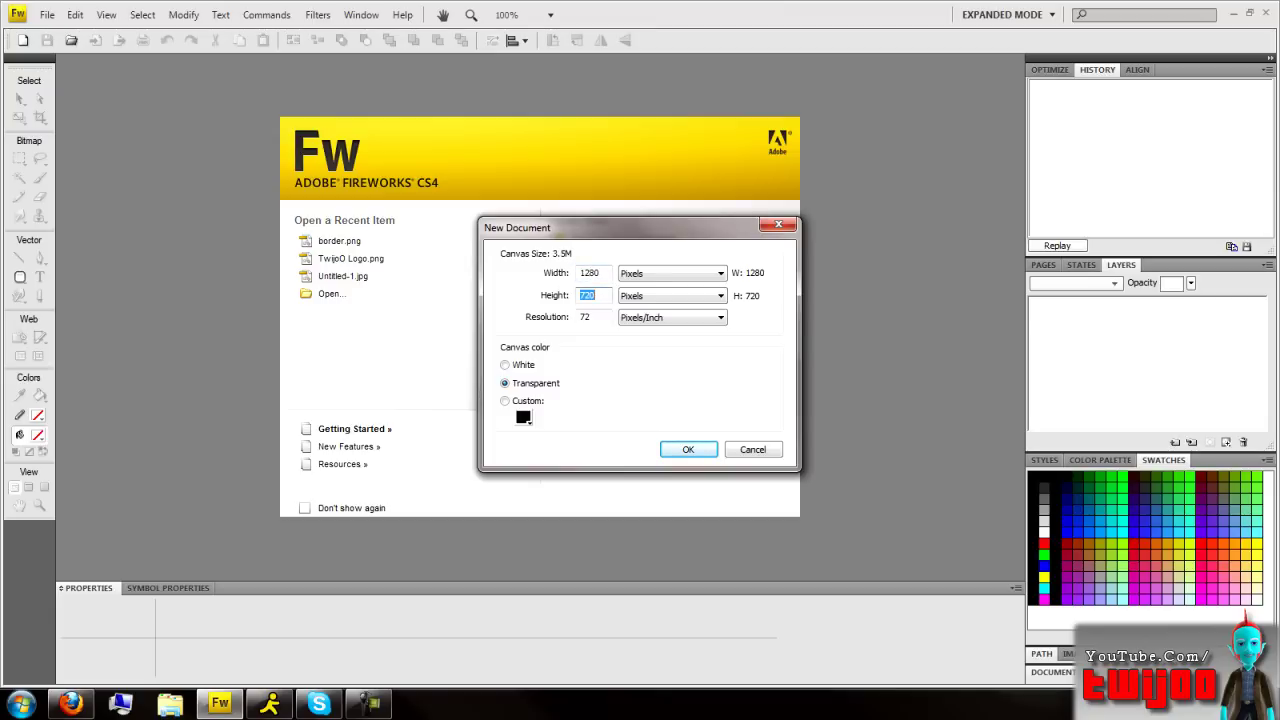
pyautogui.write('720')
pyautogui.press('Tab')
pyautogui.click(680, 449)
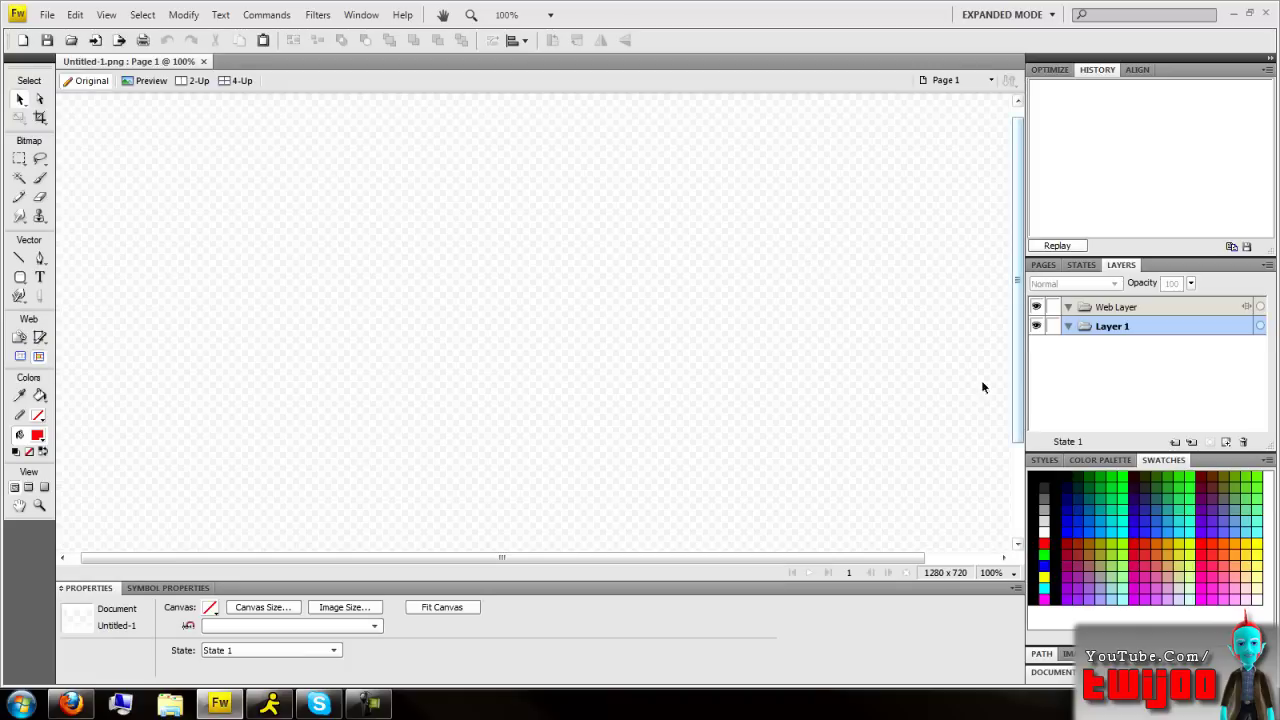
# Step: Zoom the view to 66% so the whole canvas fits, then pick the Pen tool
pyautogui.click(992, 572)
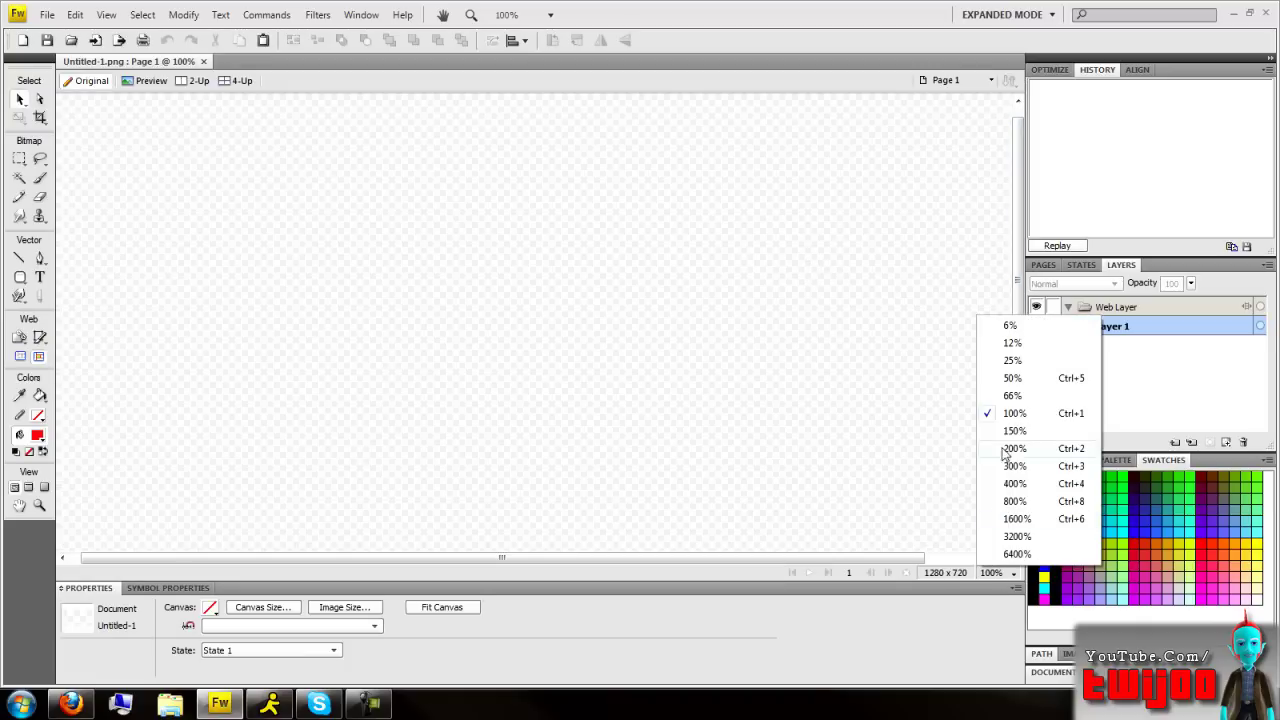
pyautogui.click(1012, 395)
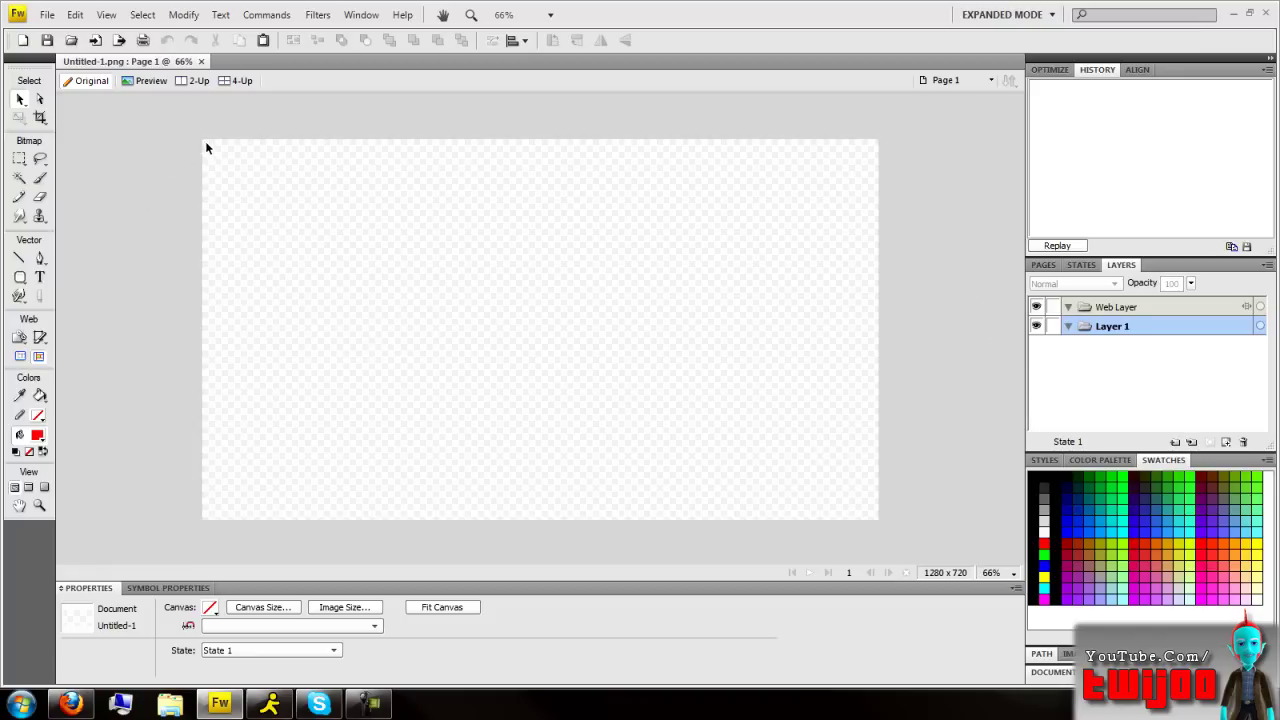
pyautogui.moveTo(206, 148); pyautogui.dragTo(877, 522)
pyautogui.click(40, 258)
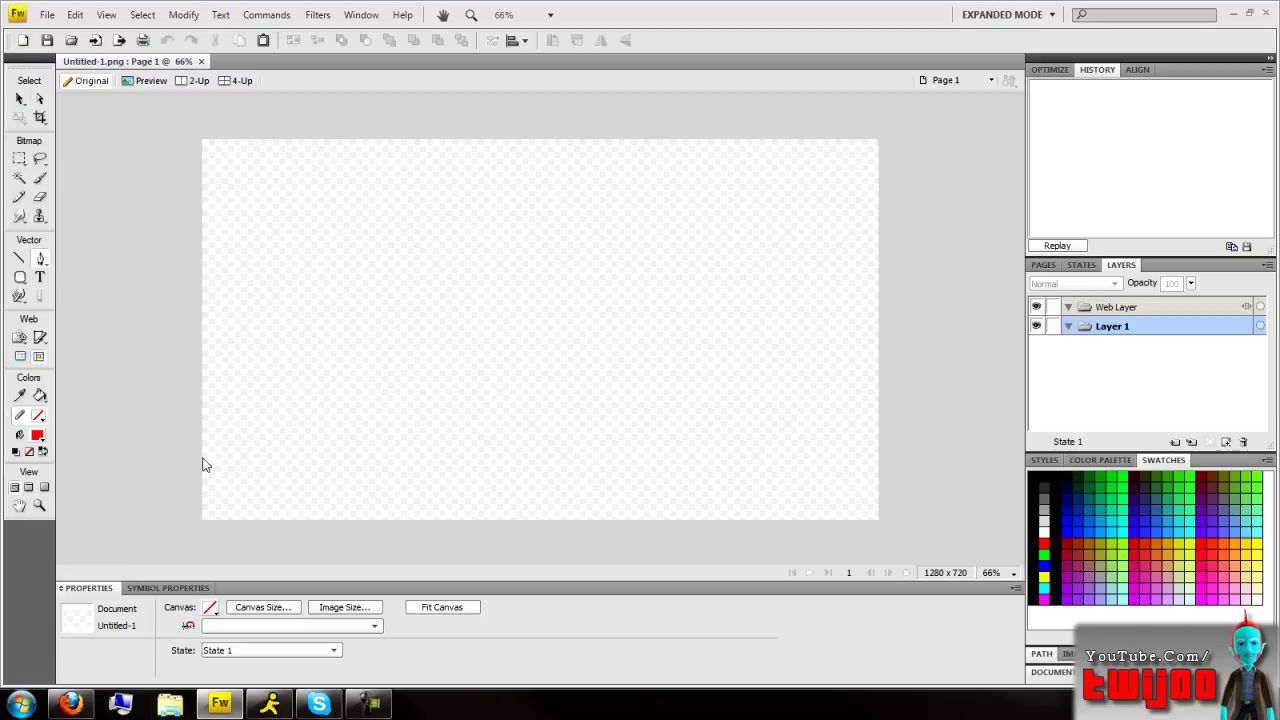
# Step: Draw a closed red polygon around the canvas bottom that rises near the right edge
pyautogui.click(200, 508)
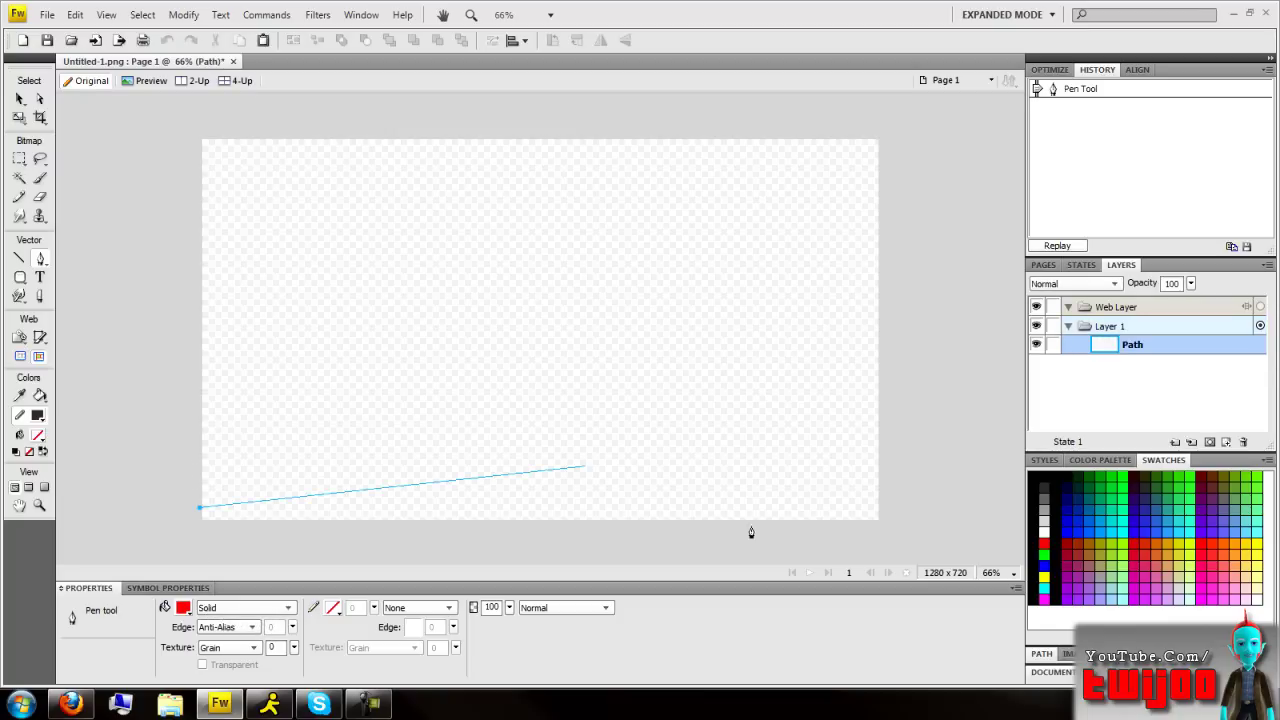
pyautogui.click(838, 506)
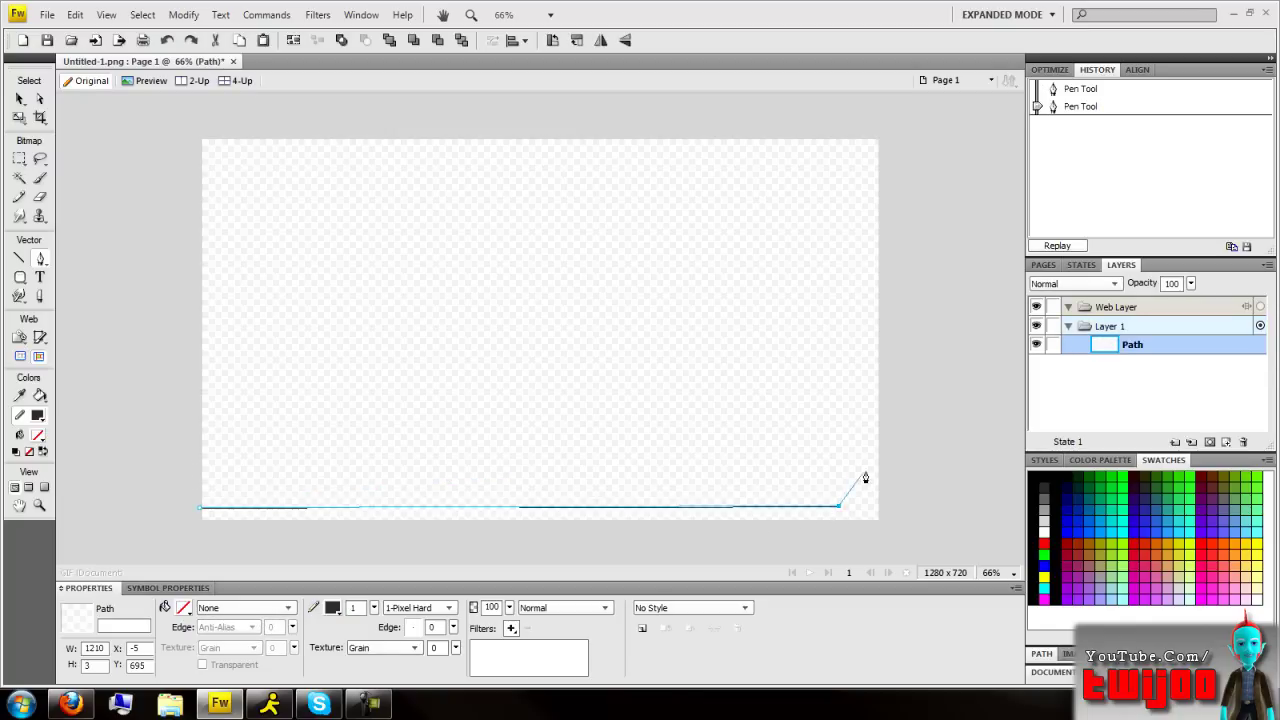
pyautogui.click(879, 418)
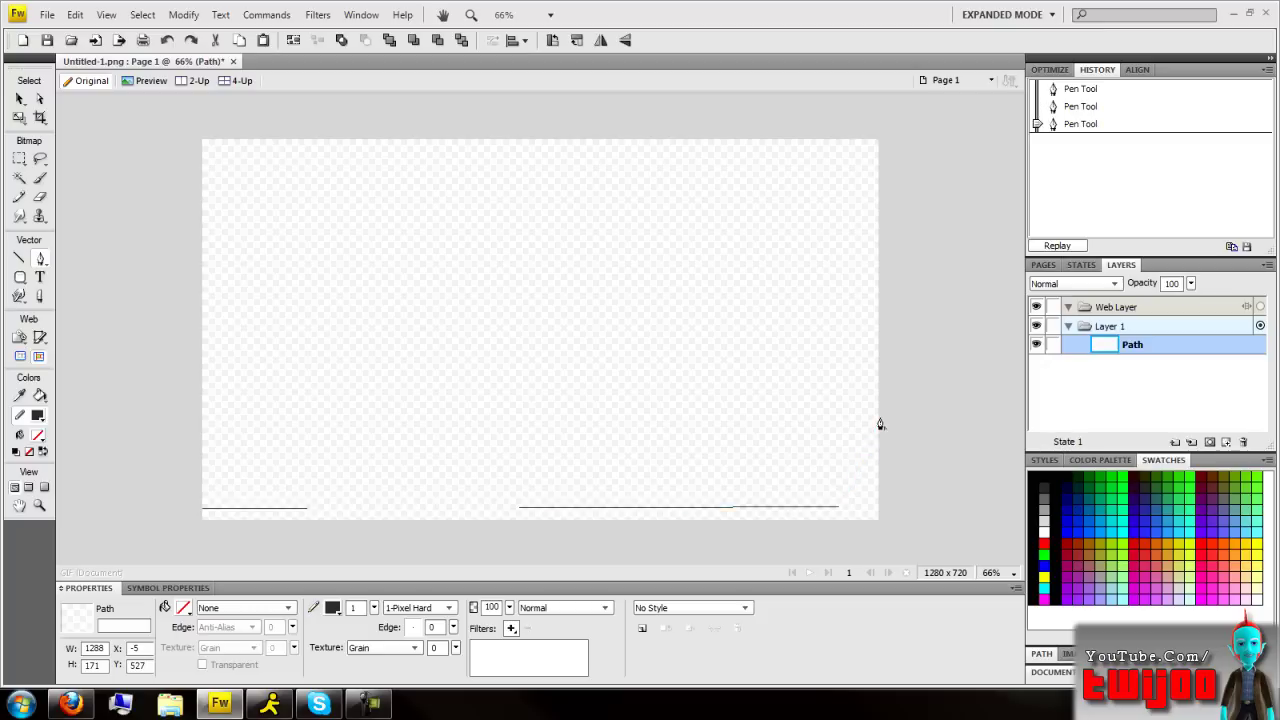
pyautogui.click(930, 417)
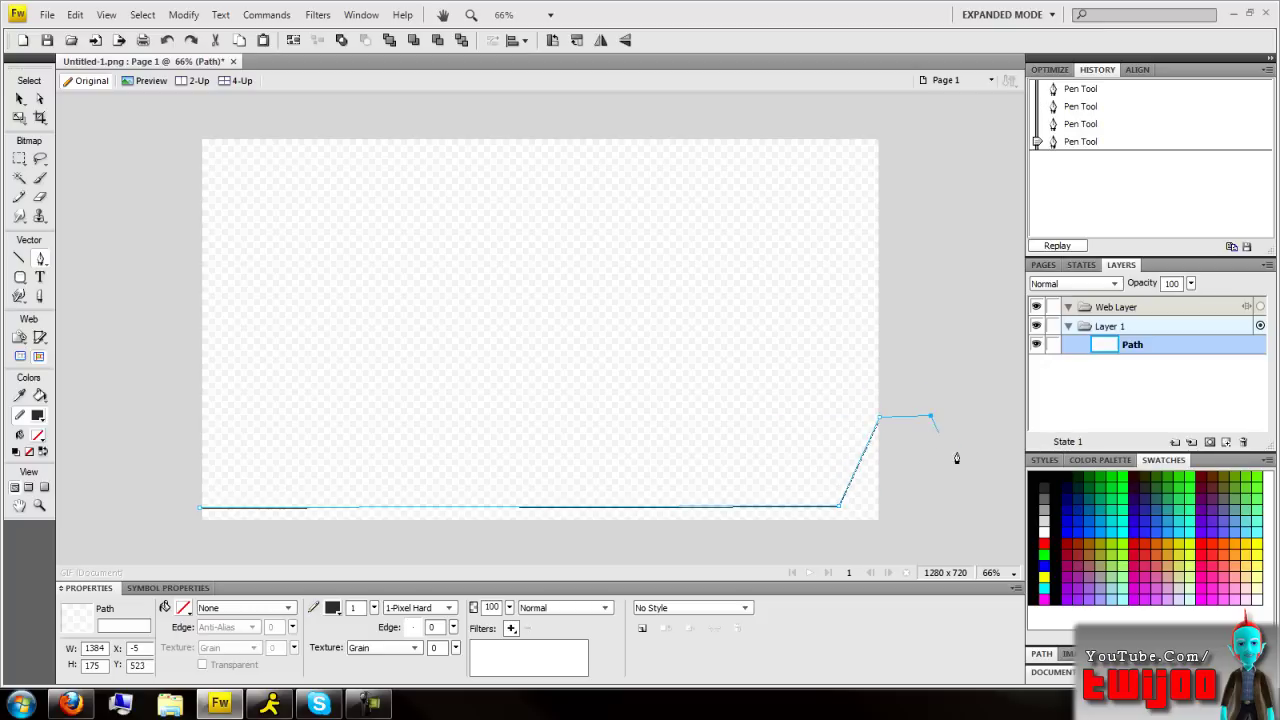
pyautogui.click(938, 536)
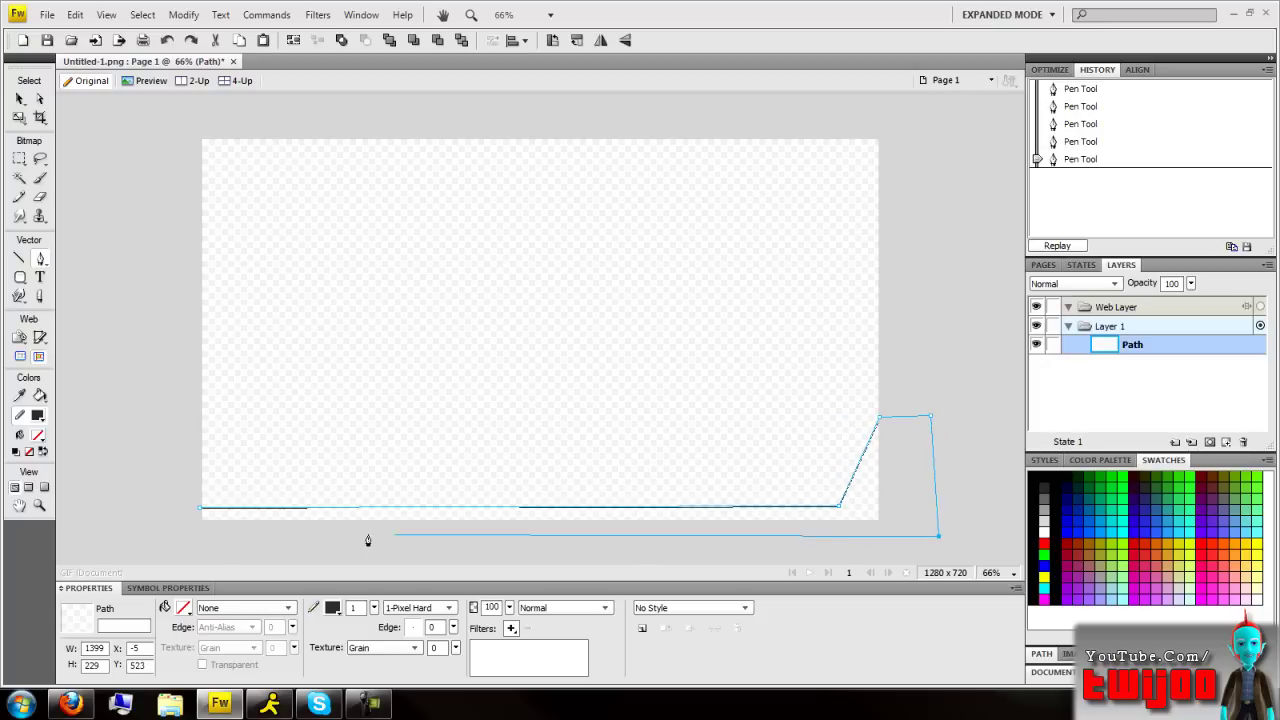
pyautogui.click(135, 538)
pyautogui.click(145, 482)
pyautogui.click(200, 507)
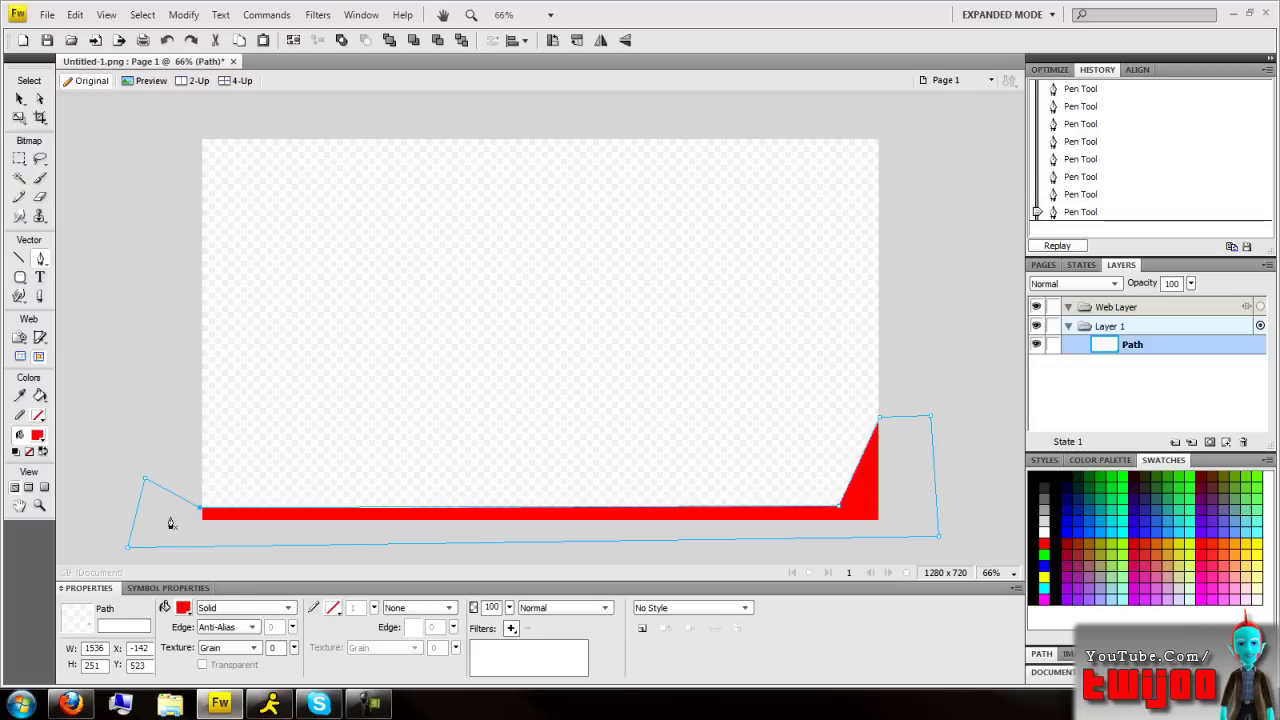
# Step: Drag the right-side anchors with the Subselection tool to turn the shape into a thin stepped strip
pyautogui.click(40, 100)
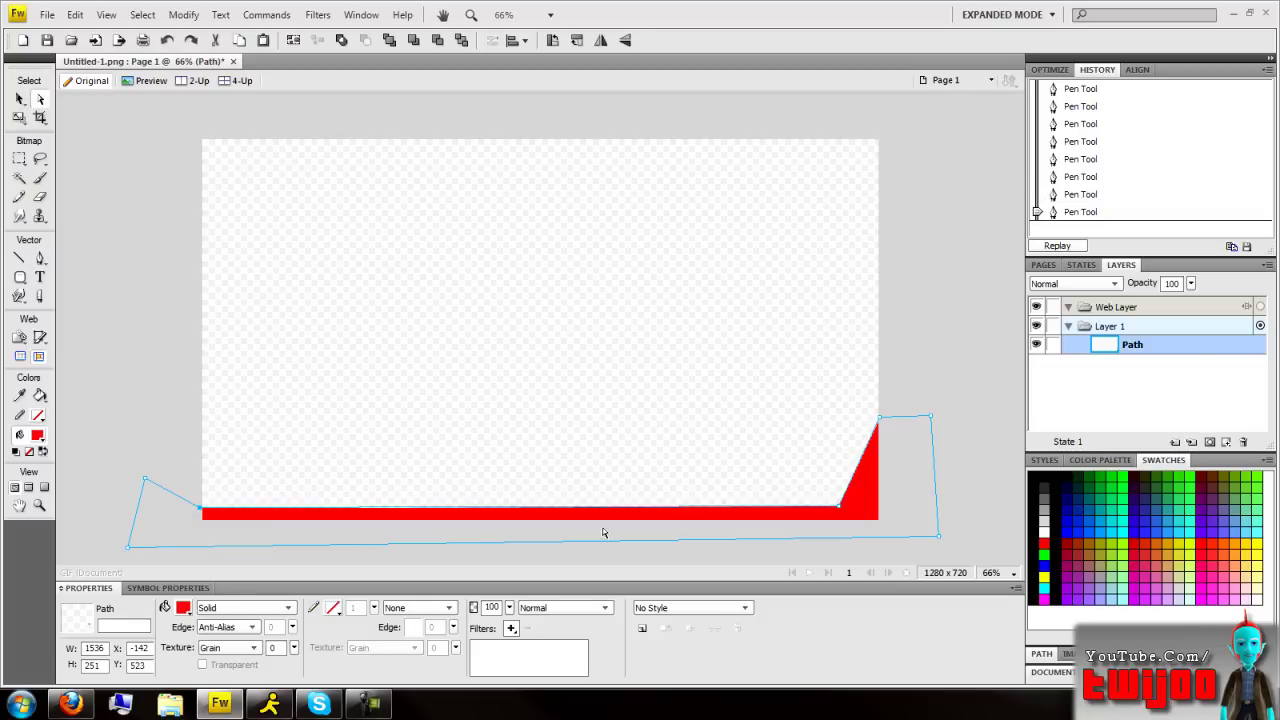
pyautogui.moveTo(842, 513); pyautogui.dragTo(695, 508)
pyautogui.moveTo(878, 421); pyautogui.dragTo(729, 486)
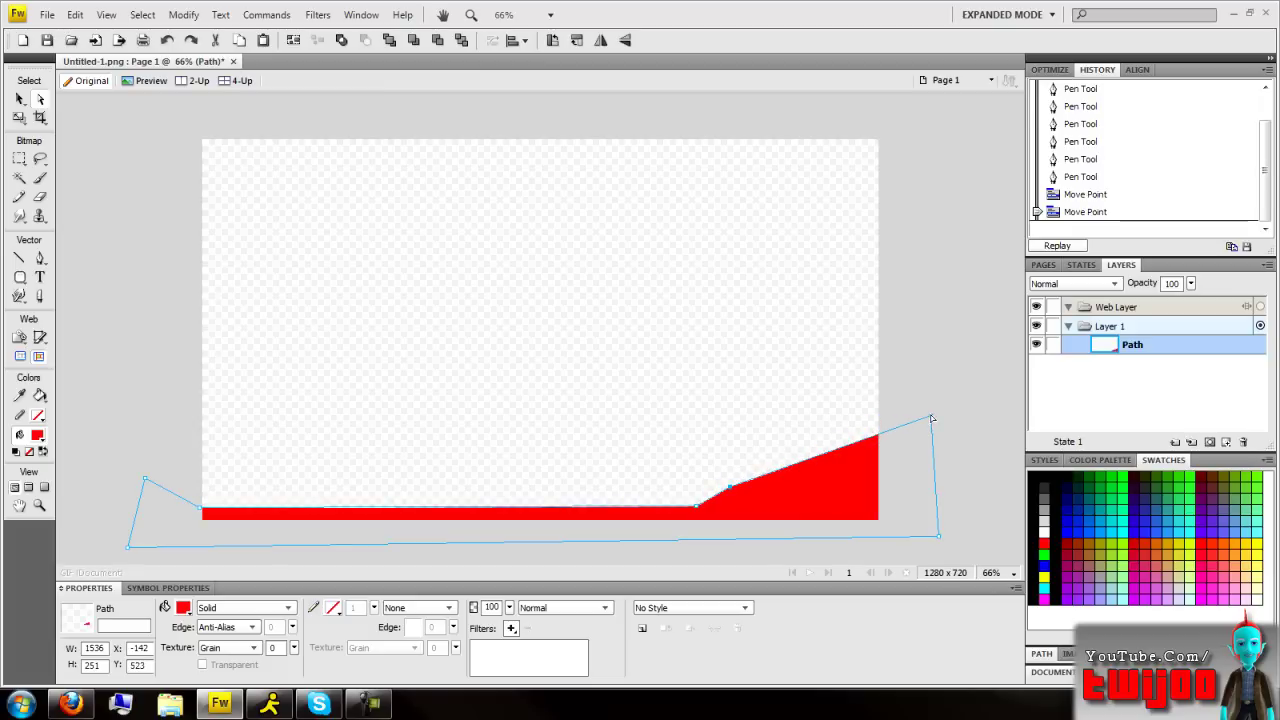
pyautogui.moveTo(931, 418); pyautogui.dragTo(921, 487)
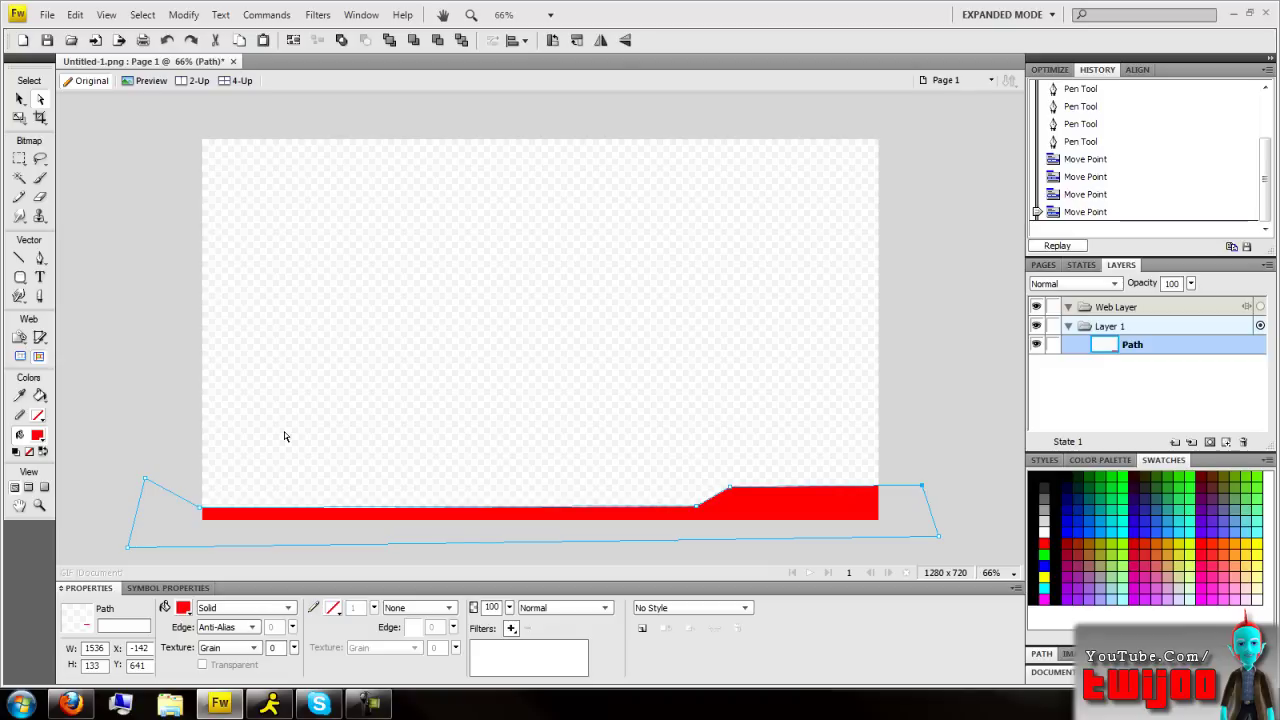
# Step: Give the red bar a linear gradient fill running from dark grey to dark blue
pyautogui.click(86, 128)
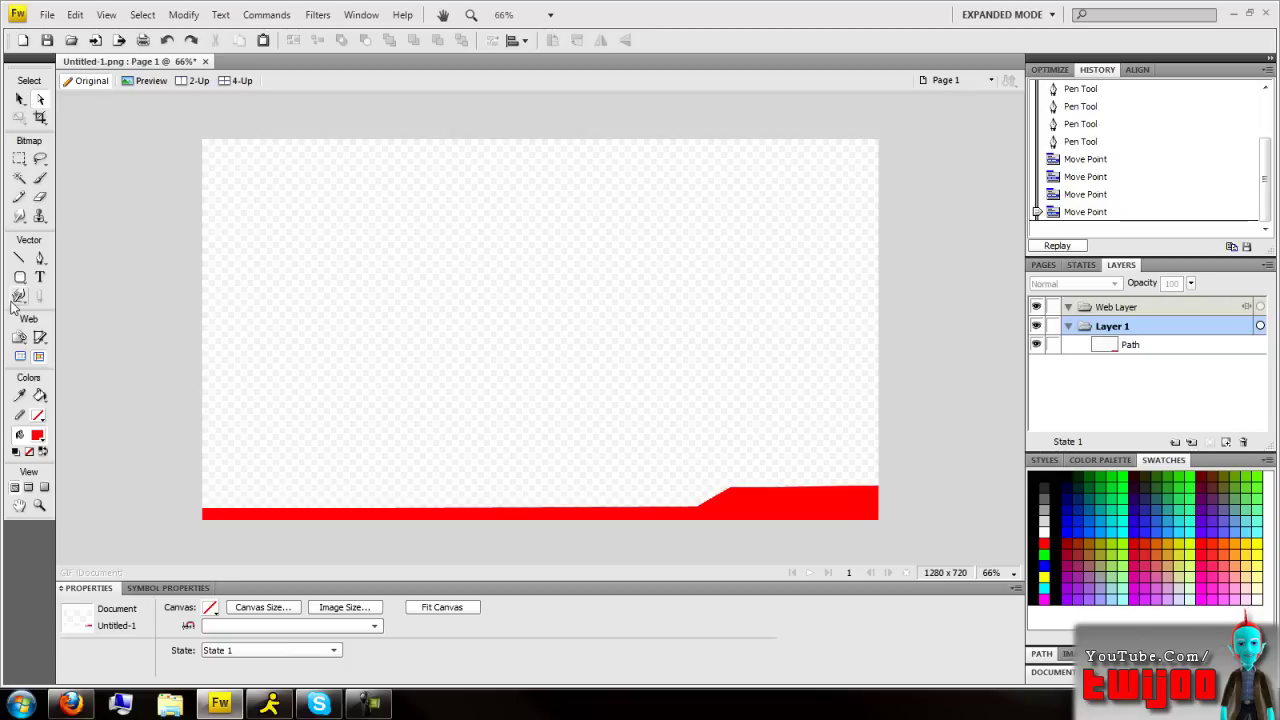
pyautogui.click(449, 519)
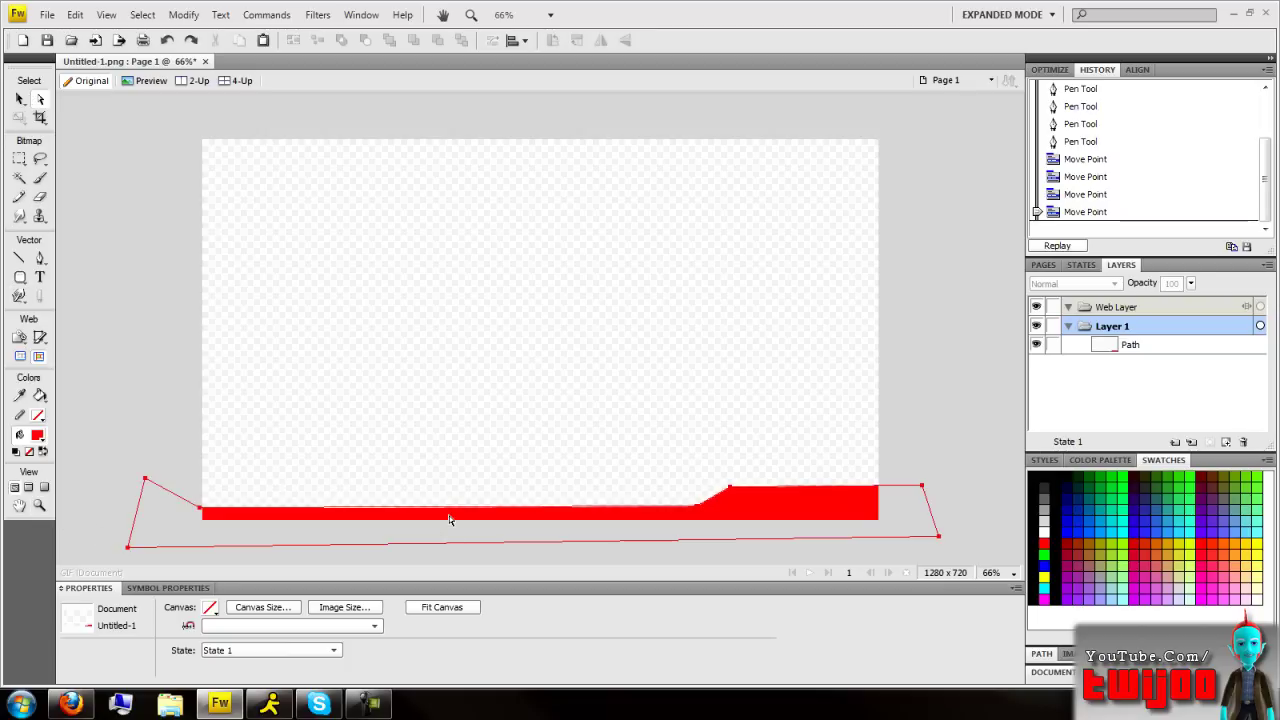
pyautogui.click(449, 519)
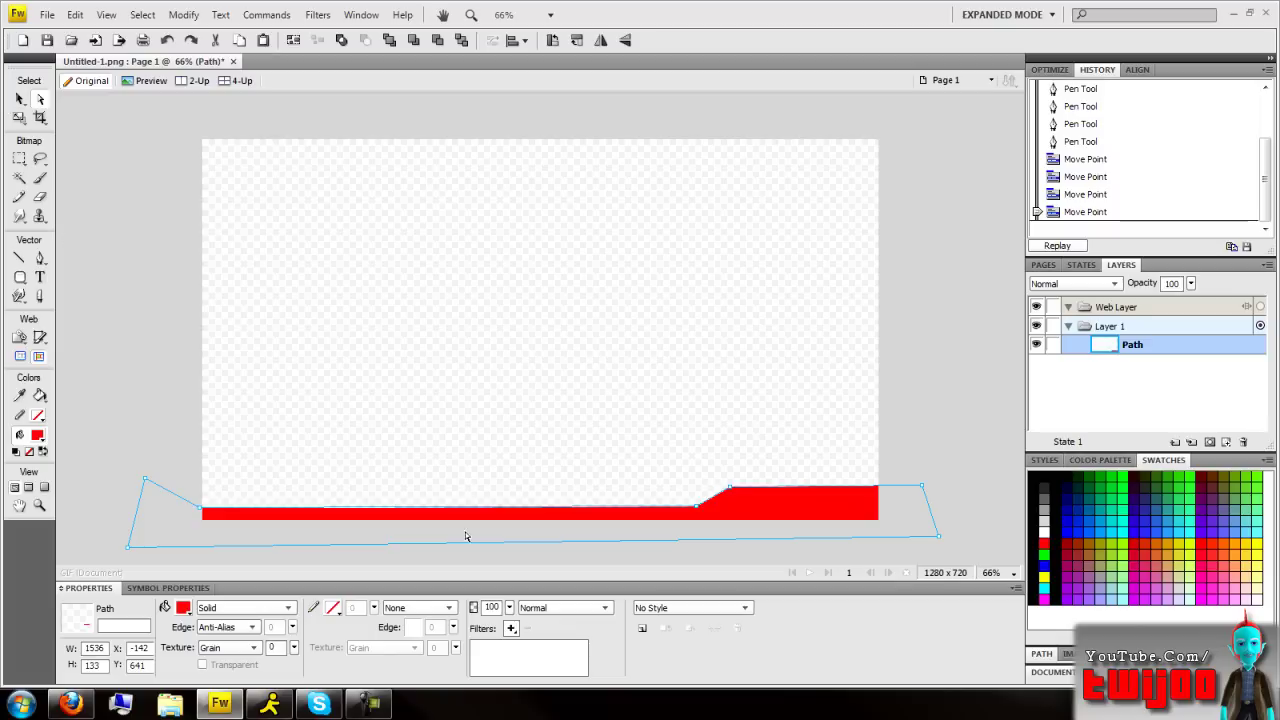
pyautogui.click(226, 607)
pyautogui.moveTo(250, 548)
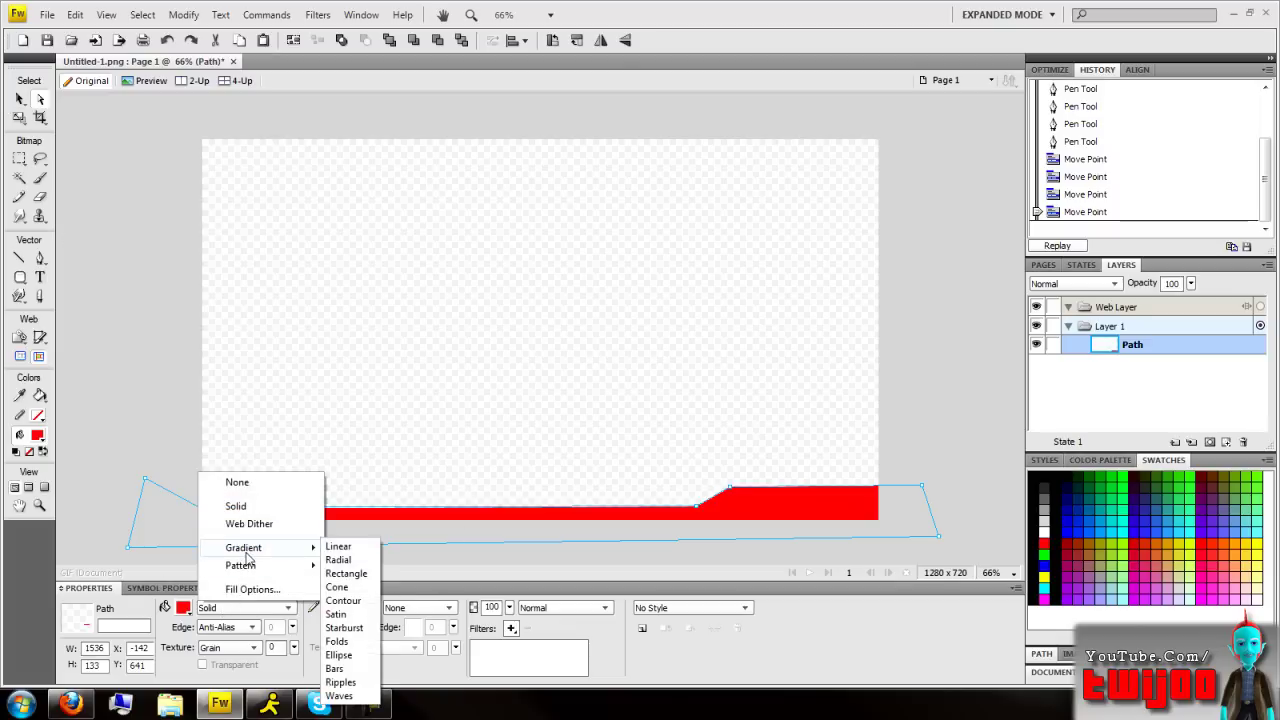
pyautogui.click(356, 550)
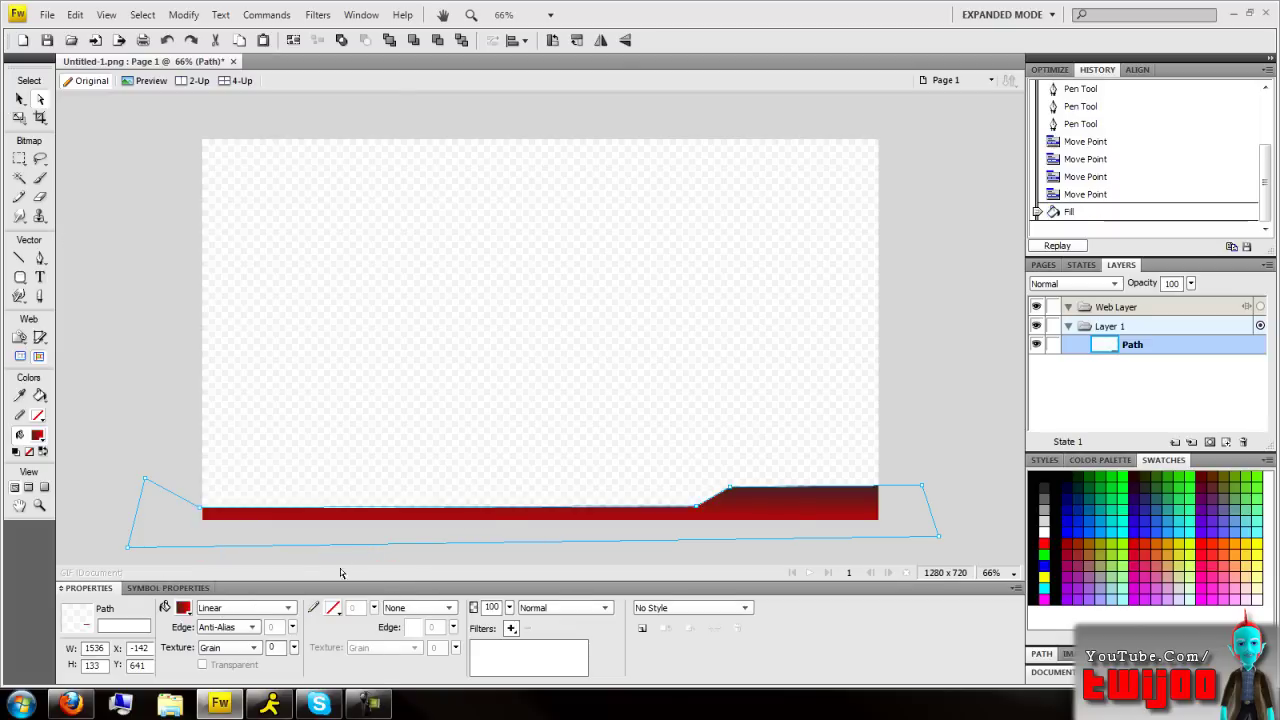
pyautogui.click(185, 609)
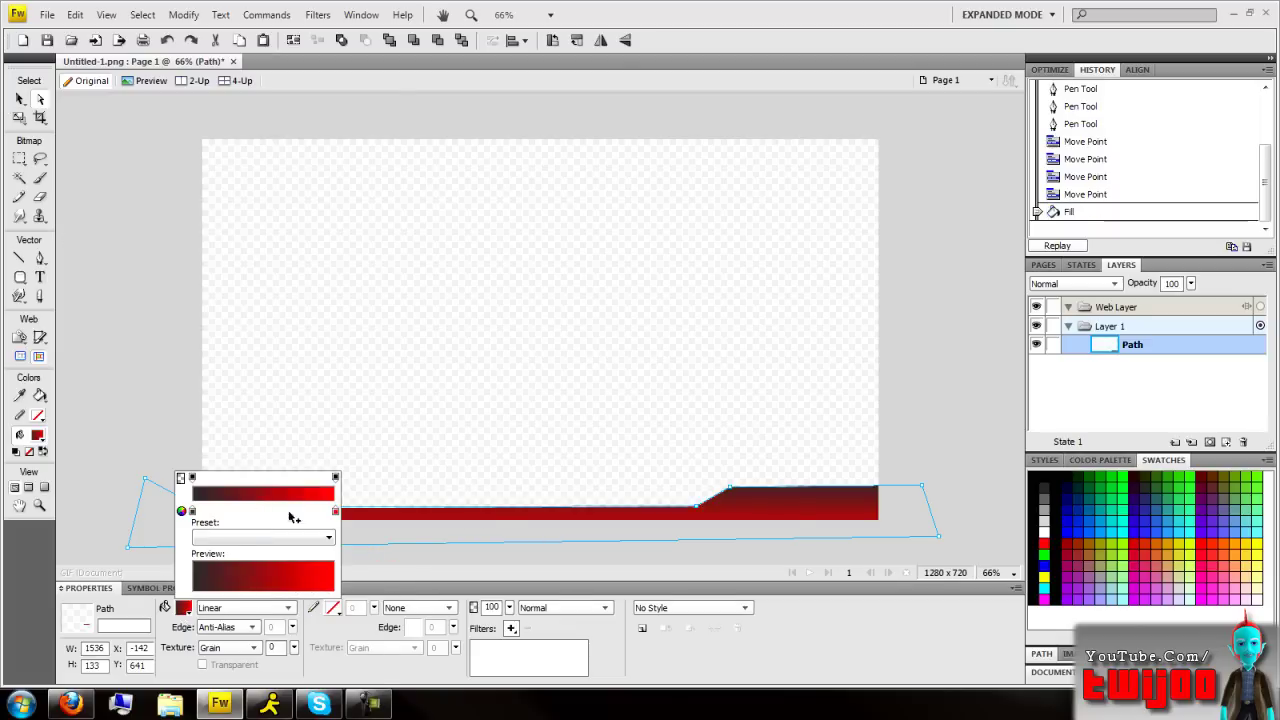
pyautogui.click(334, 512)
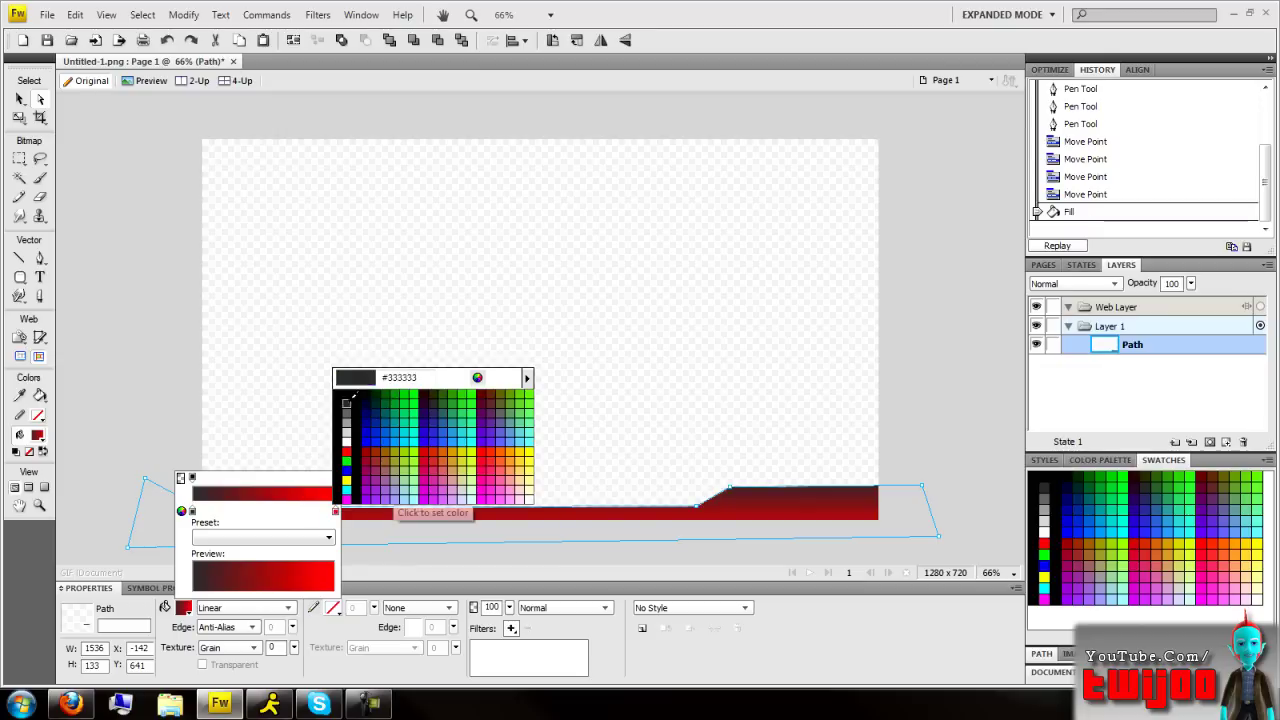
pyautogui.click(389, 425)
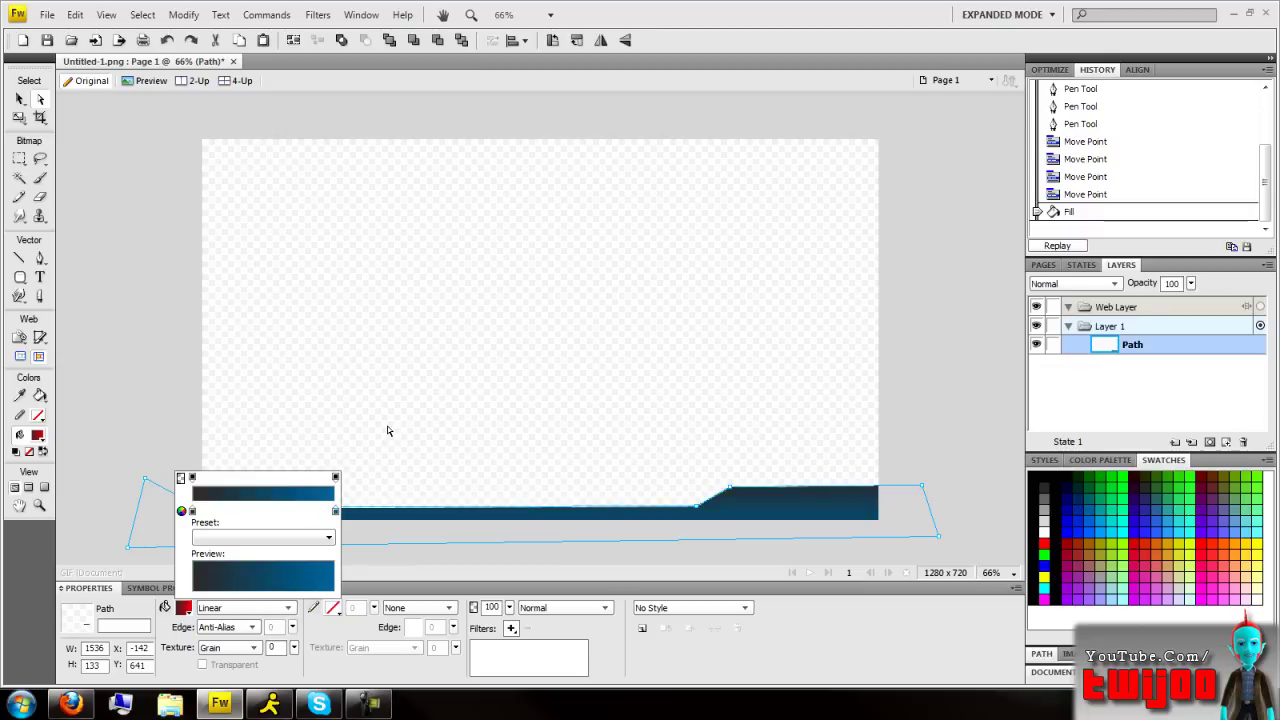
pyautogui.moveTo(192, 512); pyautogui.dragTo(221, 512)
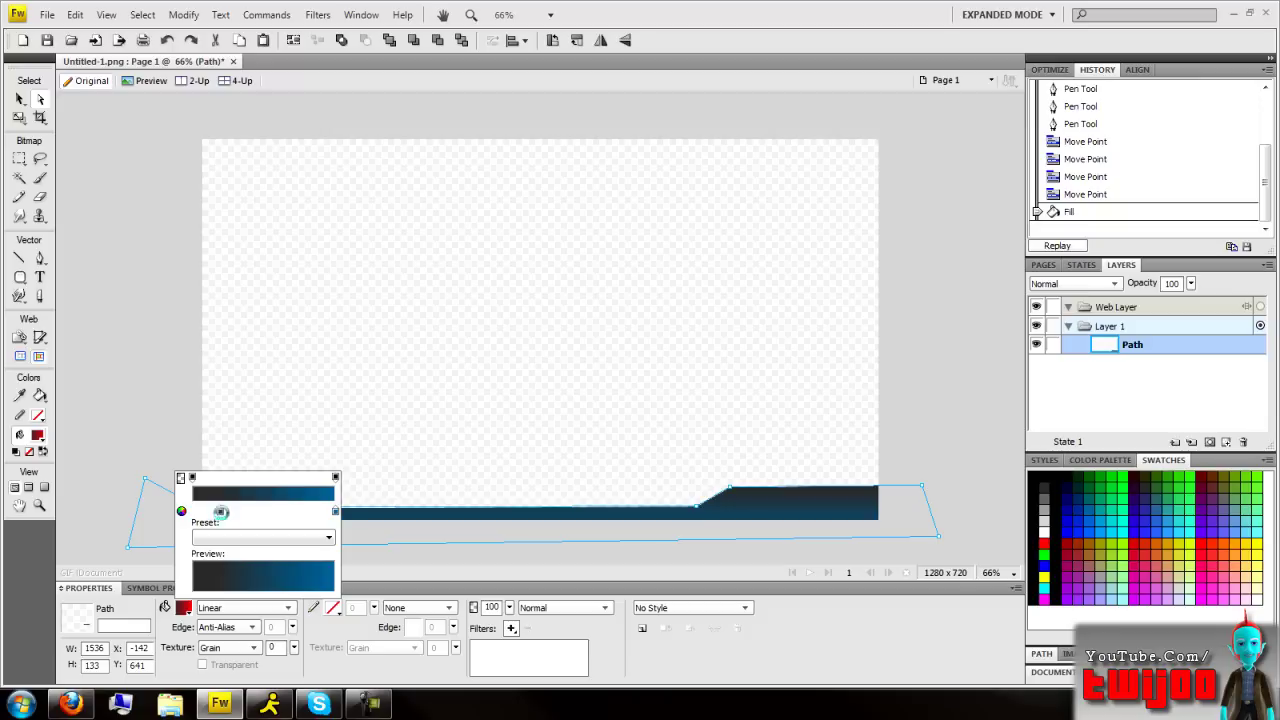
pyautogui.click(99, 437)
# Step: Adjust the gradient's direction and length across the bar, then deselect it
pyautogui.press('v')
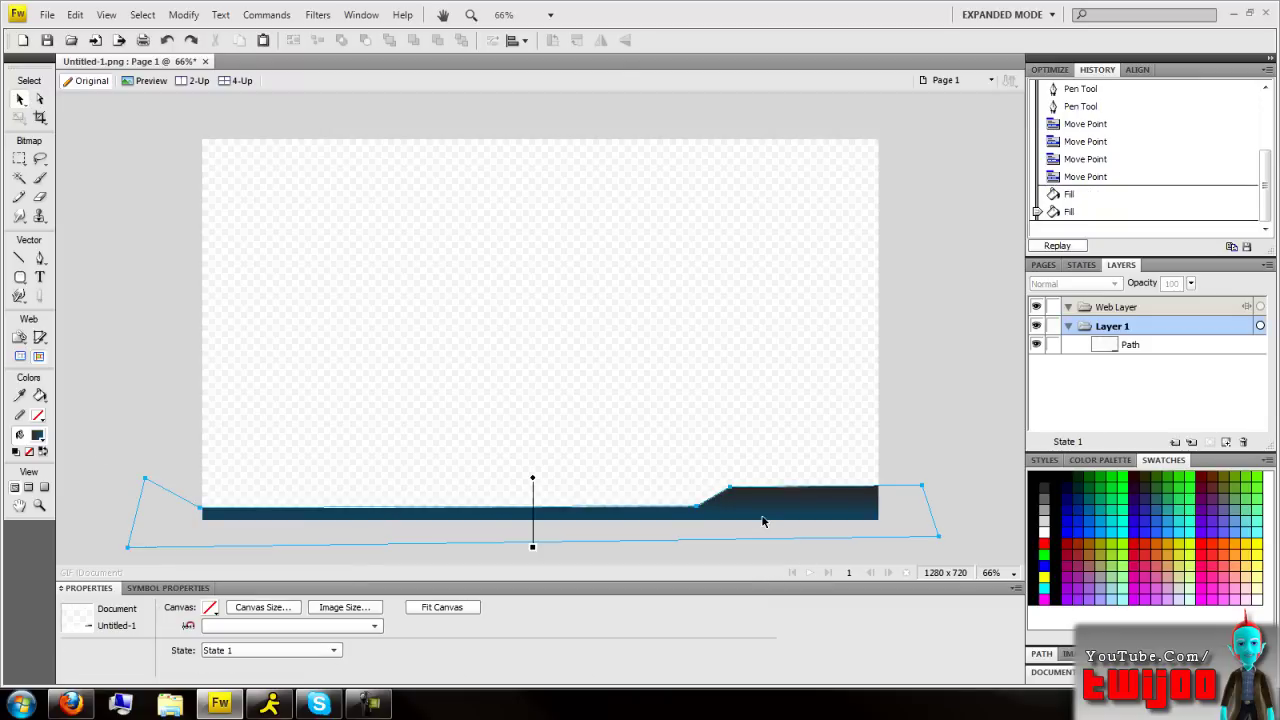
pyautogui.click(762, 521)
pyautogui.moveTo(535, 483); pyautogui.dragTo(502, 494)
pyautogui.moveTo(500, 562)
pyautogui.mouseDown()
pyautogui.moveTo(629, 549)
pyautogui.moveTo(594, 566)
pyautogui.moveTo(508, 562)
pyautogui.mouseUp()
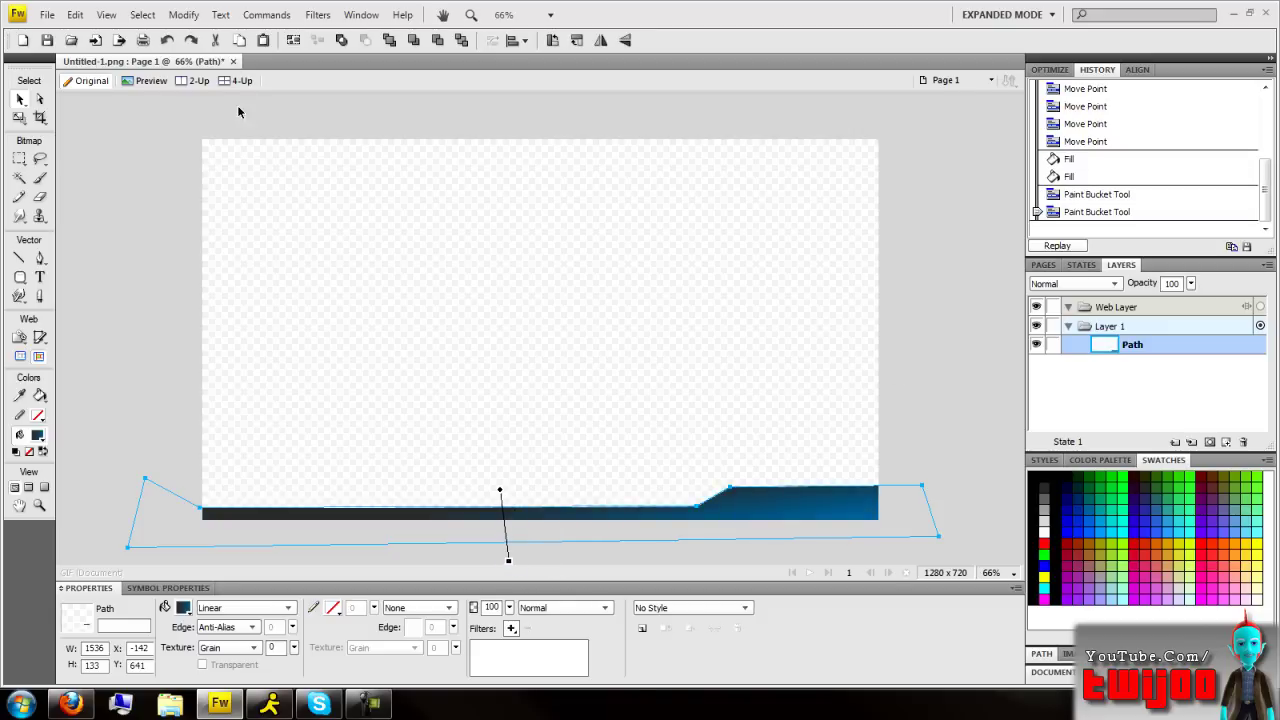
pyautogui.click(130, 150)
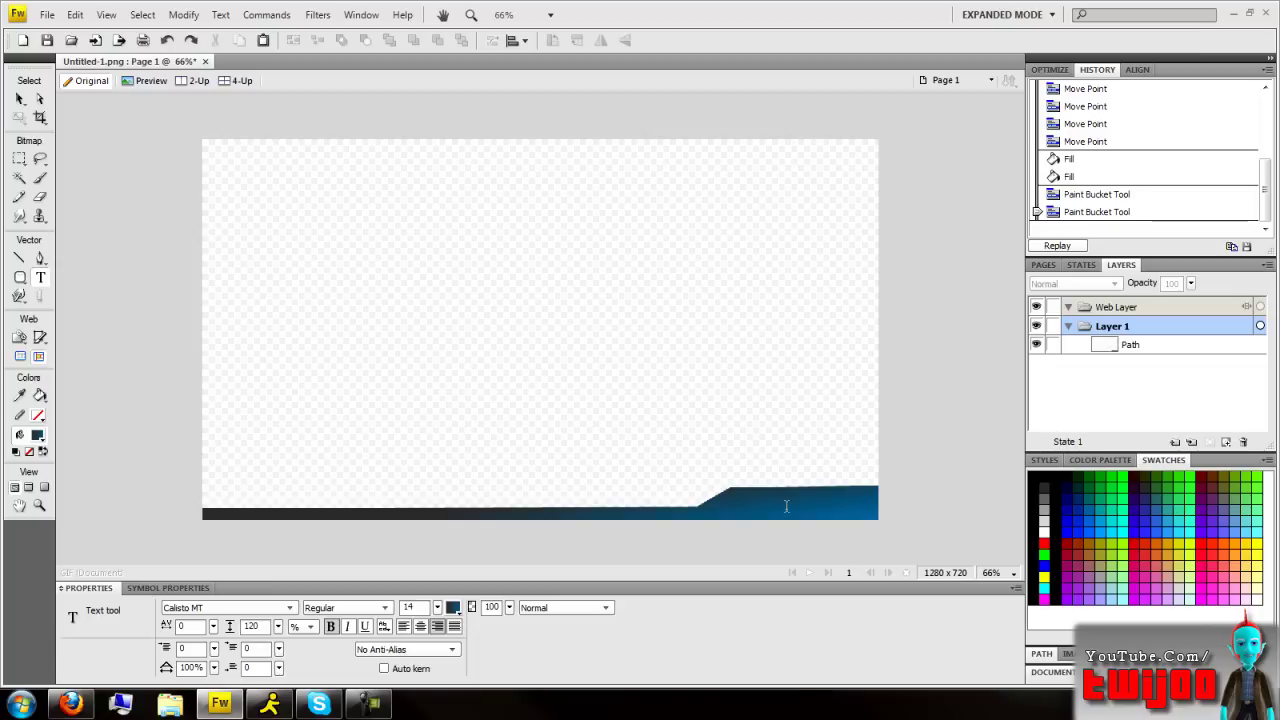
# Step: Add 'TwijoO' text on the blue bar at size 30 with a white fill
pyautogui.click(745, 503)
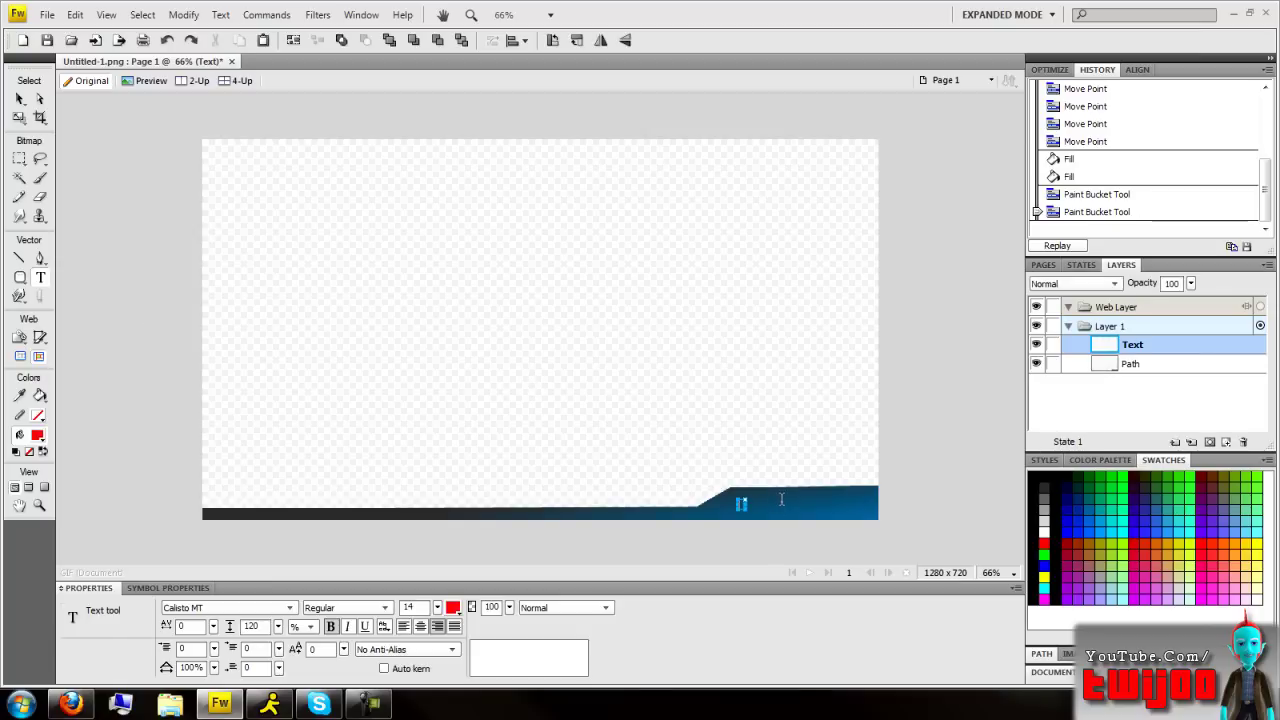
pyautogui.press('Escape')
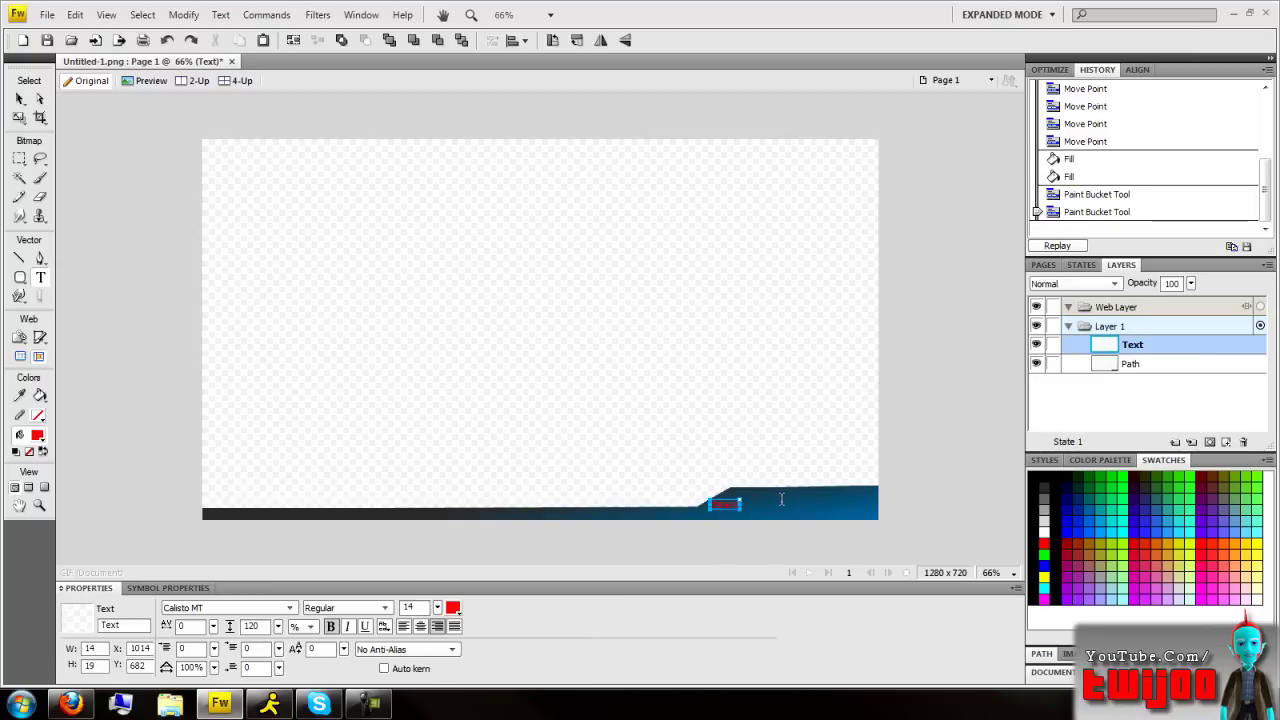
pyautogui.click(40, 98)
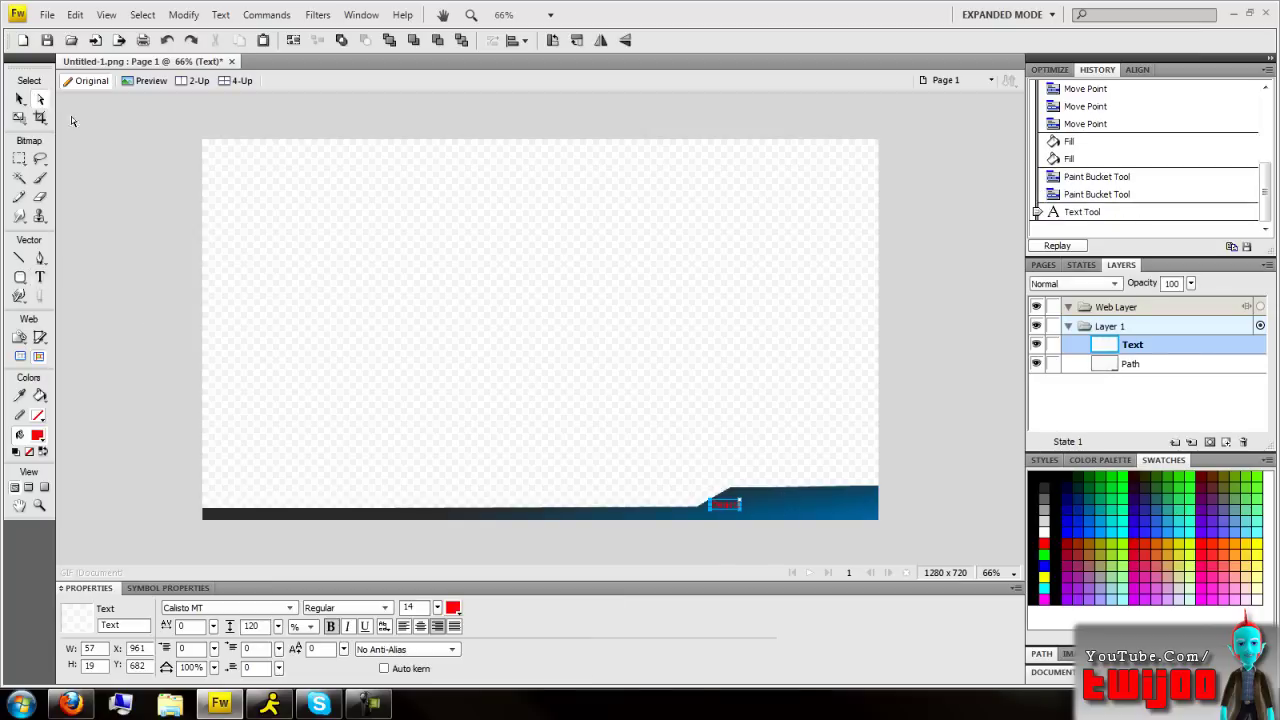
pyautogui.moveTo(725, 509); pyautogui.dragTo(790, 507)
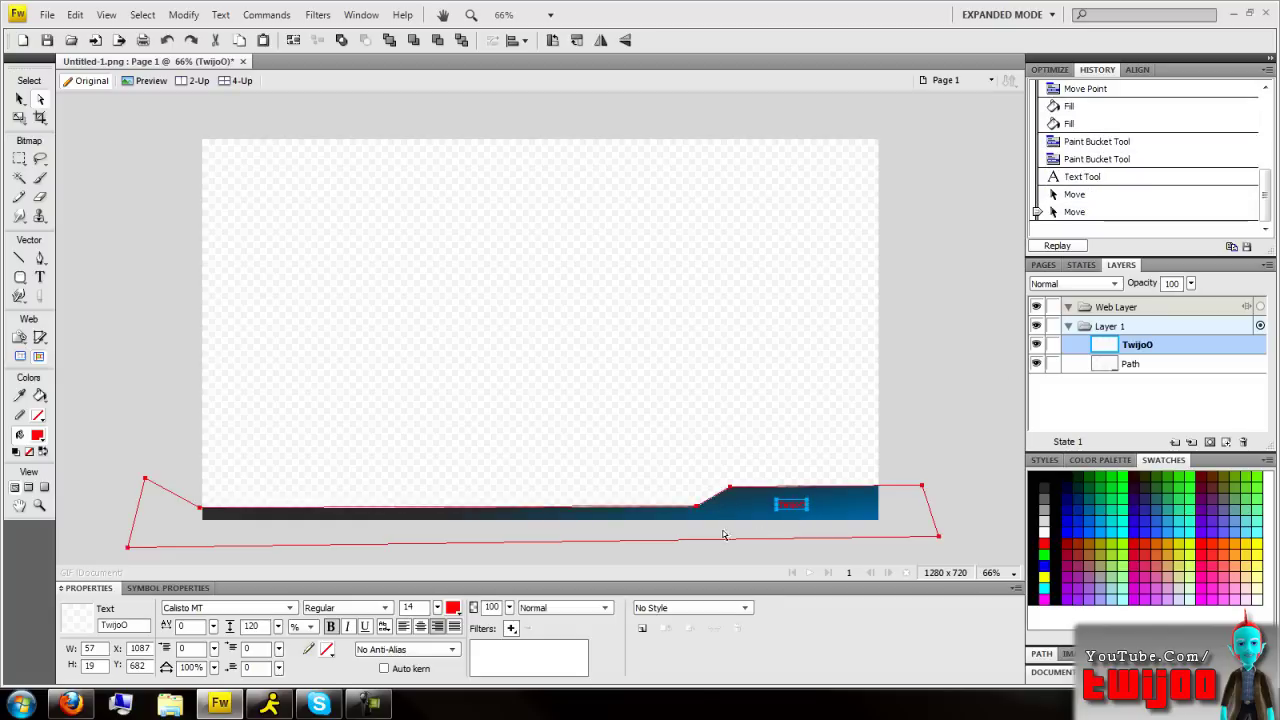
pyautogui.moveTo(437, 607); pyautogui.dragTo(440, 610)
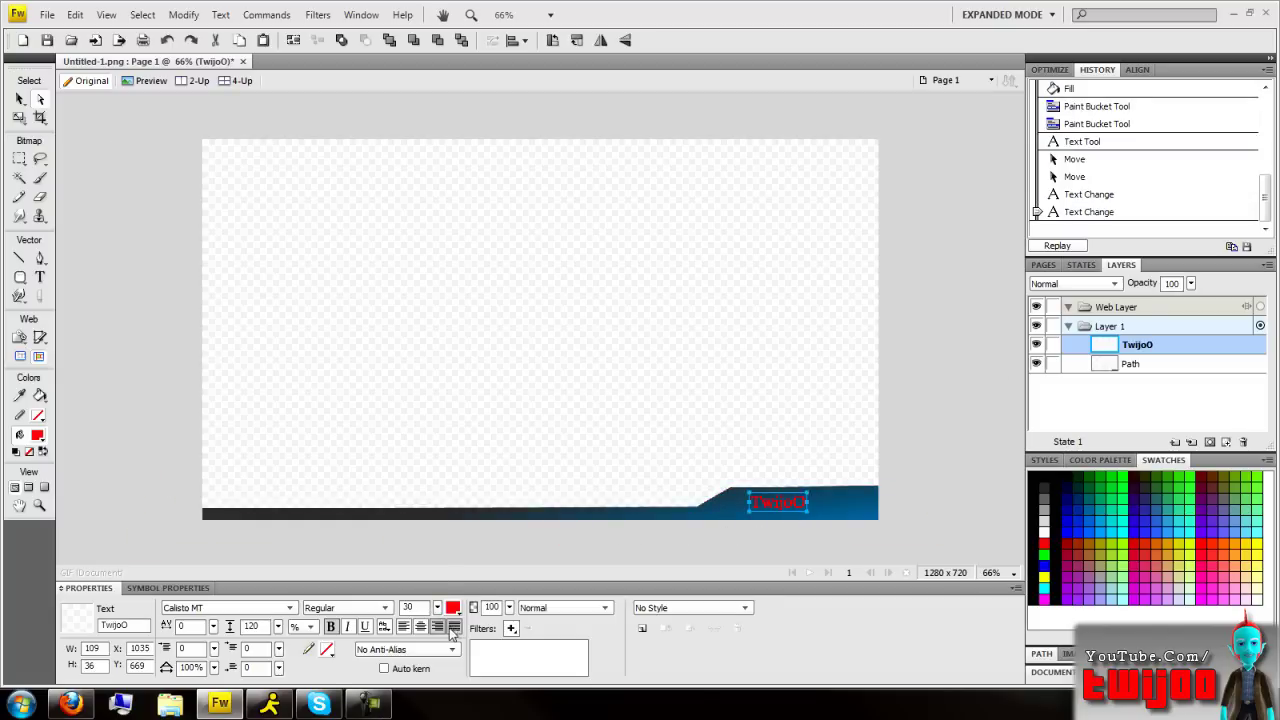
pyautogui.click(452, 607)
pyautogui.click(468, 503)
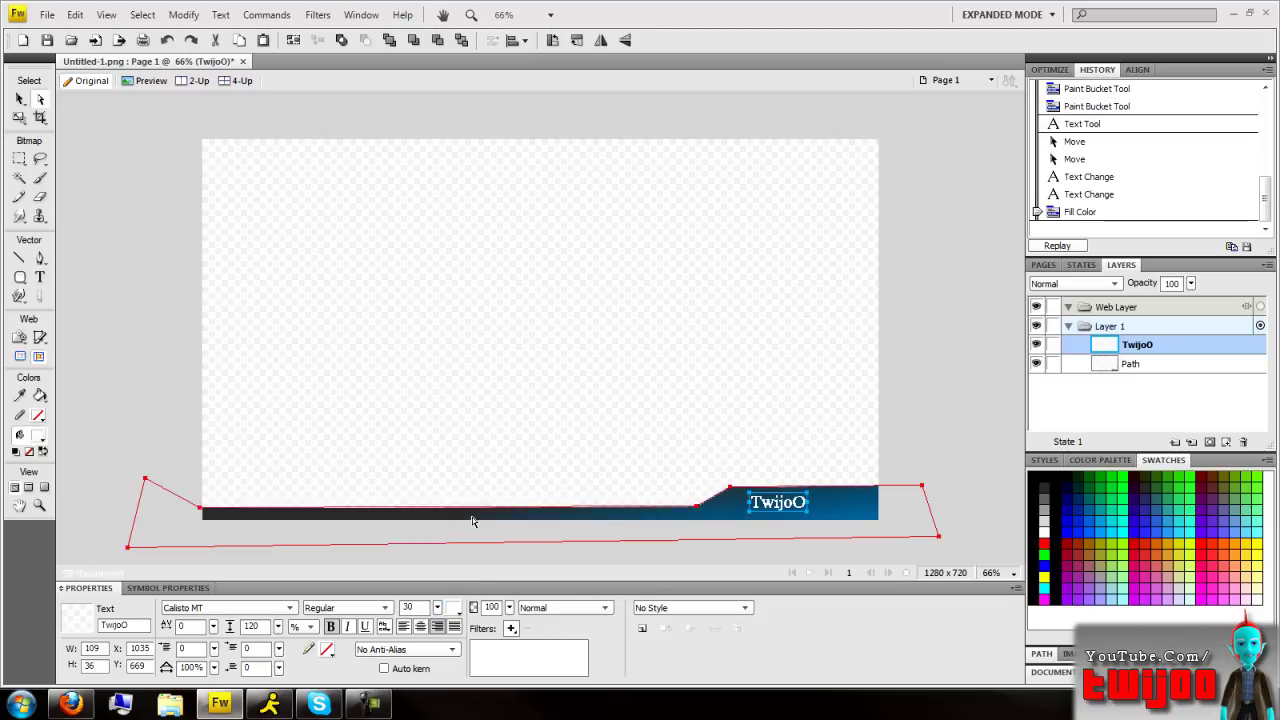
# Step: Give the TwijoO text a drop shadow, enlarge it to size 53, and position it on the raised section
pyautogui.click(511, 628)
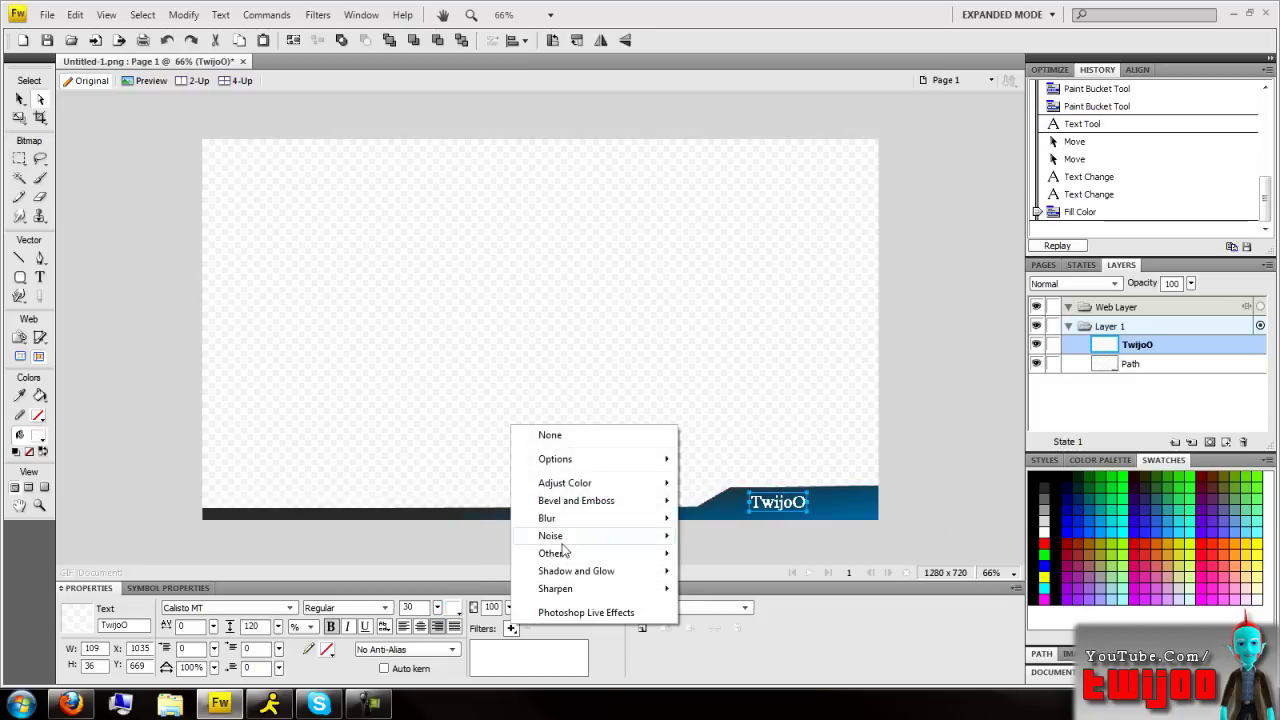
pyautogui.moveTo(600, 571)
pyautogui.click(725, 570)
pyautogui.click(772, 648)
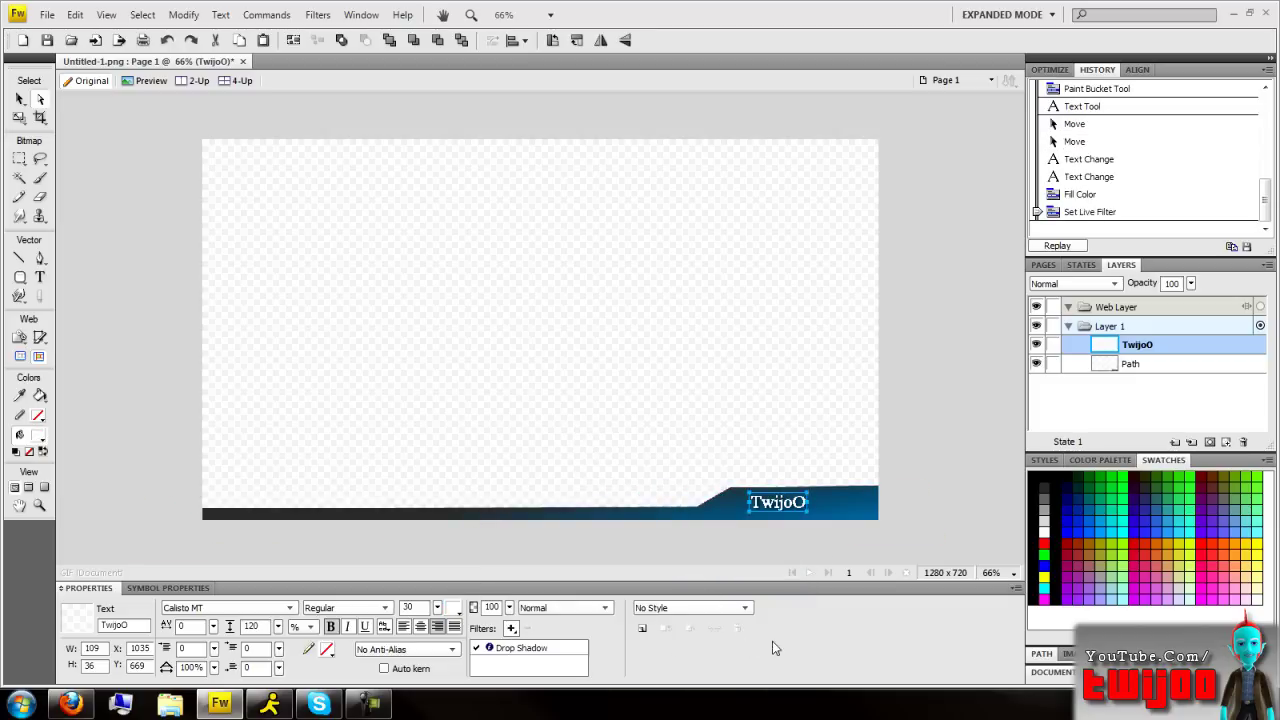
pyautogui.moveTo(437, 607); pyautogui.dragTo(440, 587)
pyautogui.moveTo(747, 504); pyautogui.dragTo(789, 509)
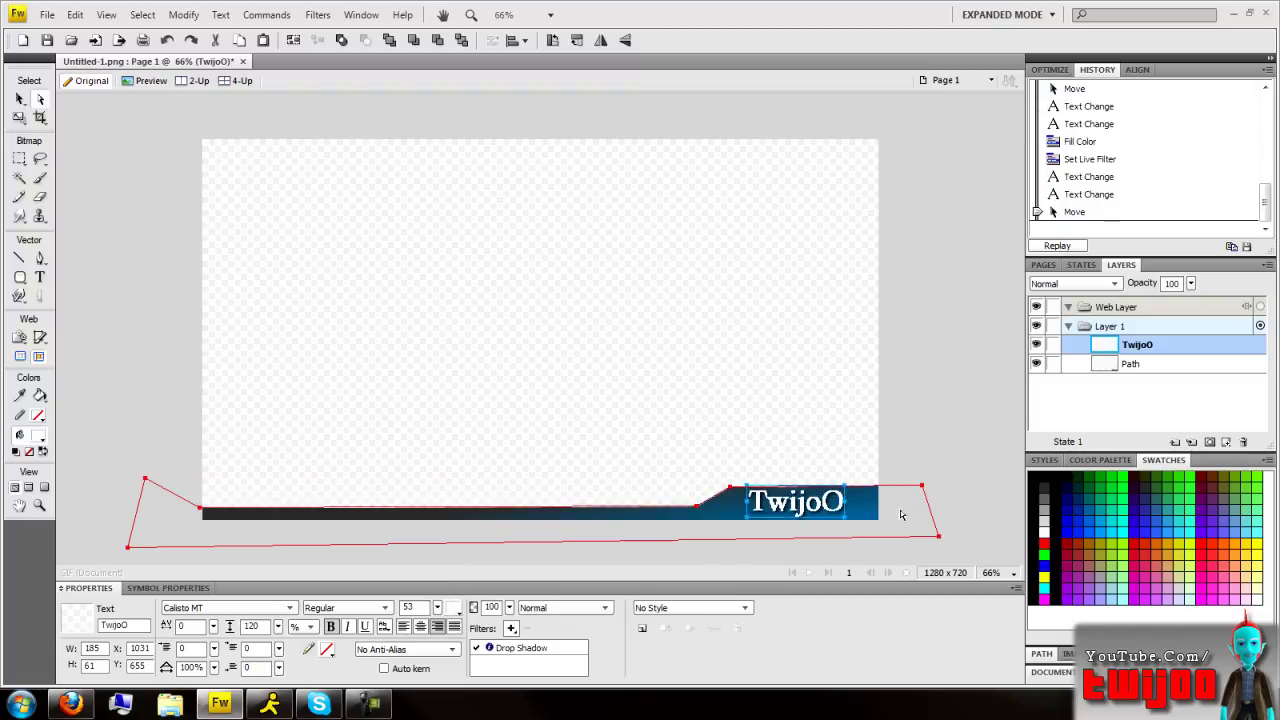
pyautogui.click(924, 471)
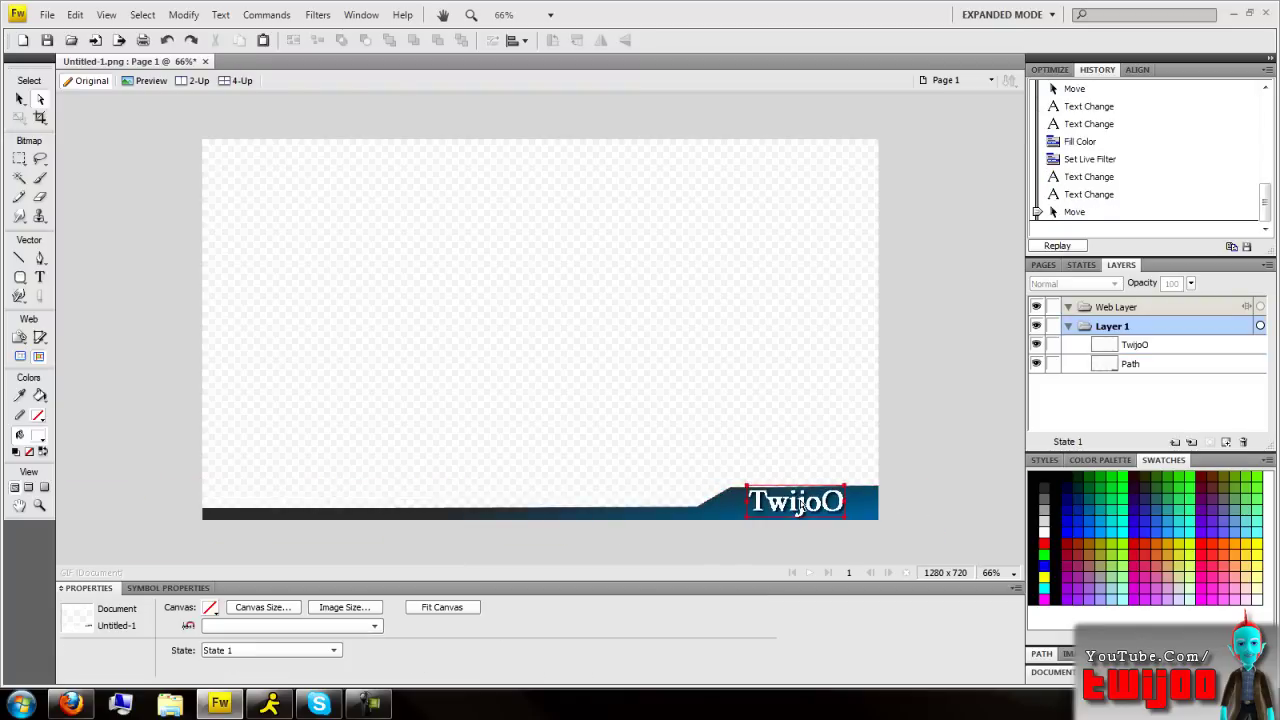
pyautogui.moveTo(800, 508); pyautogui.dragTo(807, 507)
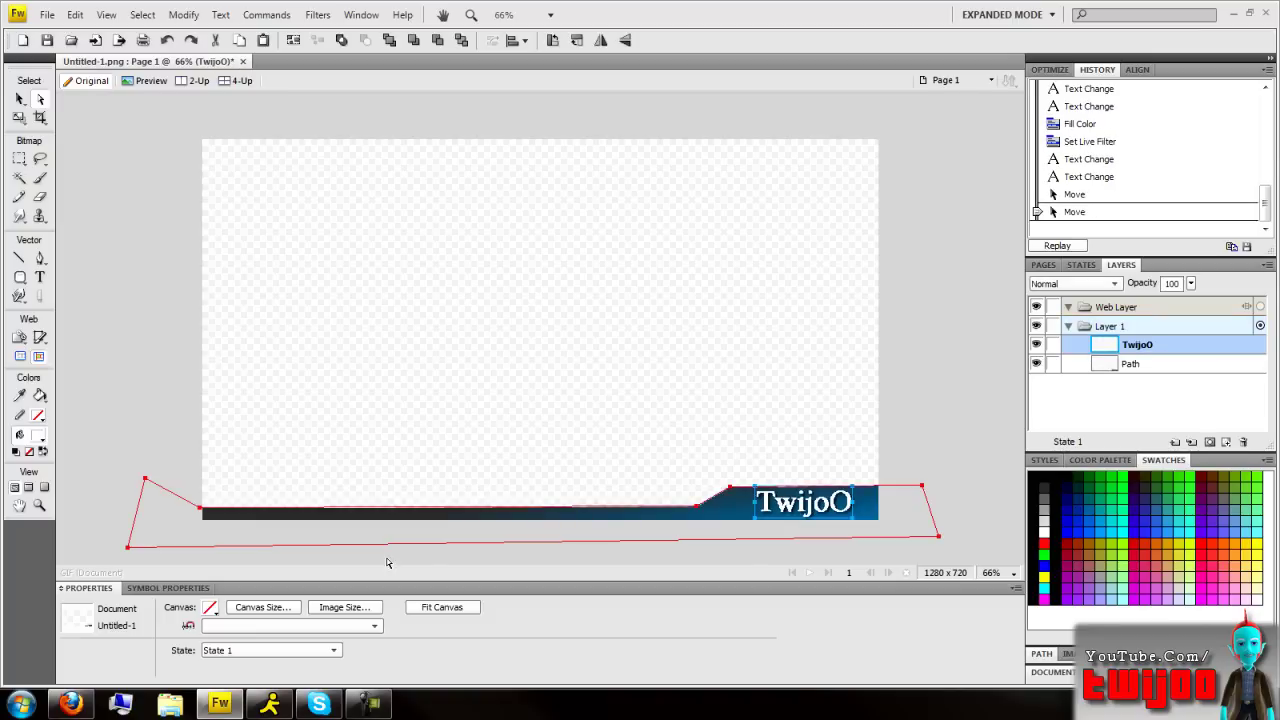
# Step: Add a drop shadow to the bar path with distance 7, 65% opacity and angle 62
pyautogui.click(185, 458)
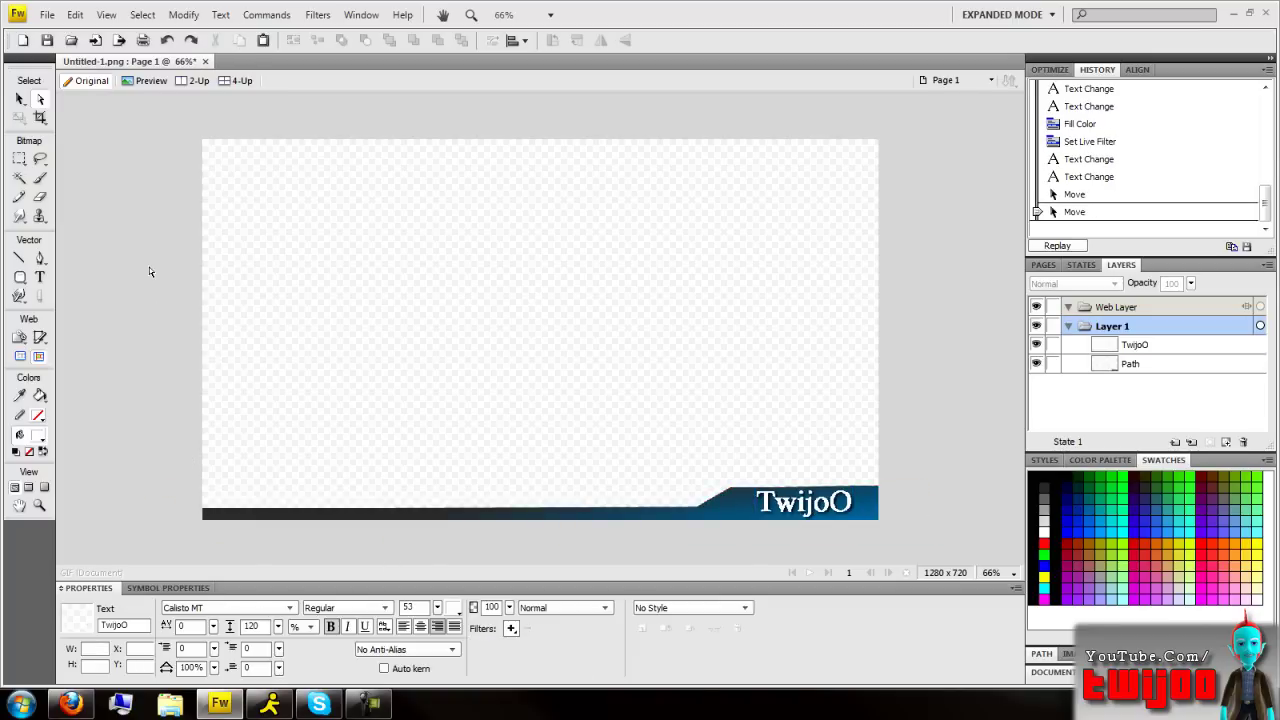
pyautogui.click(356, 523)
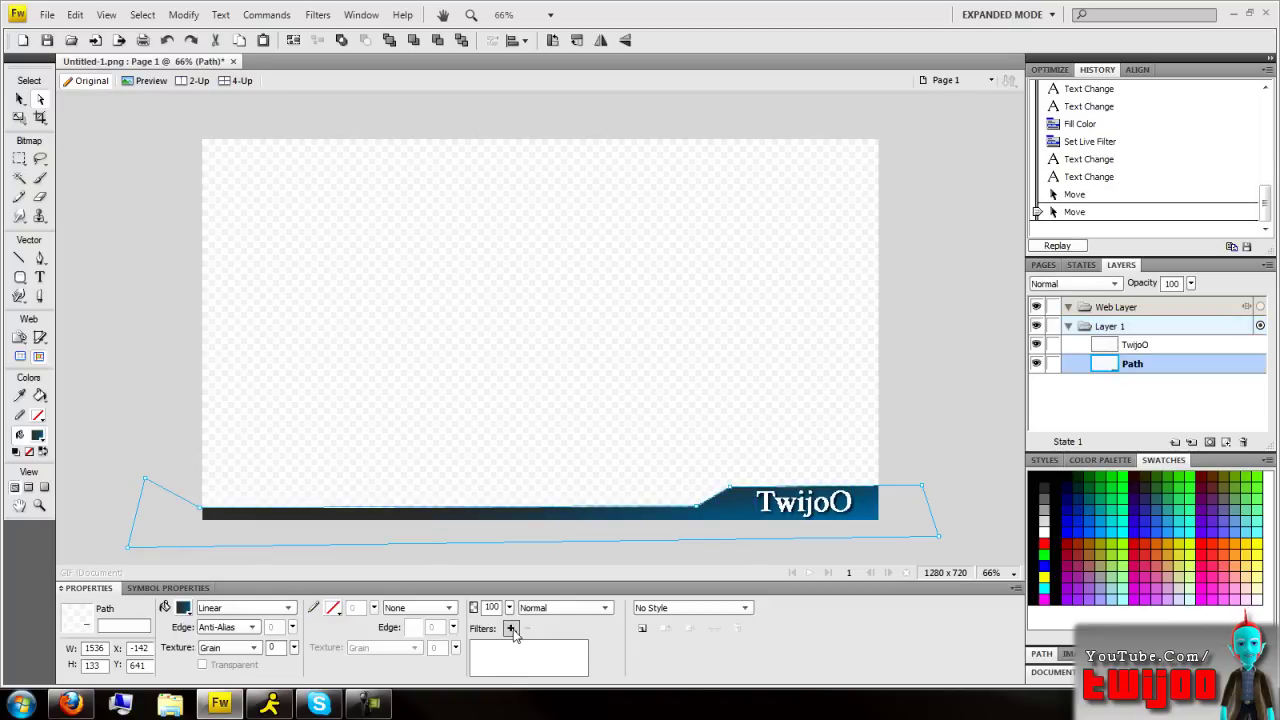
pyautogui.click(511, 628)
pyautogui.moveTo(600, 576)
pyautogui.click(728, 580)
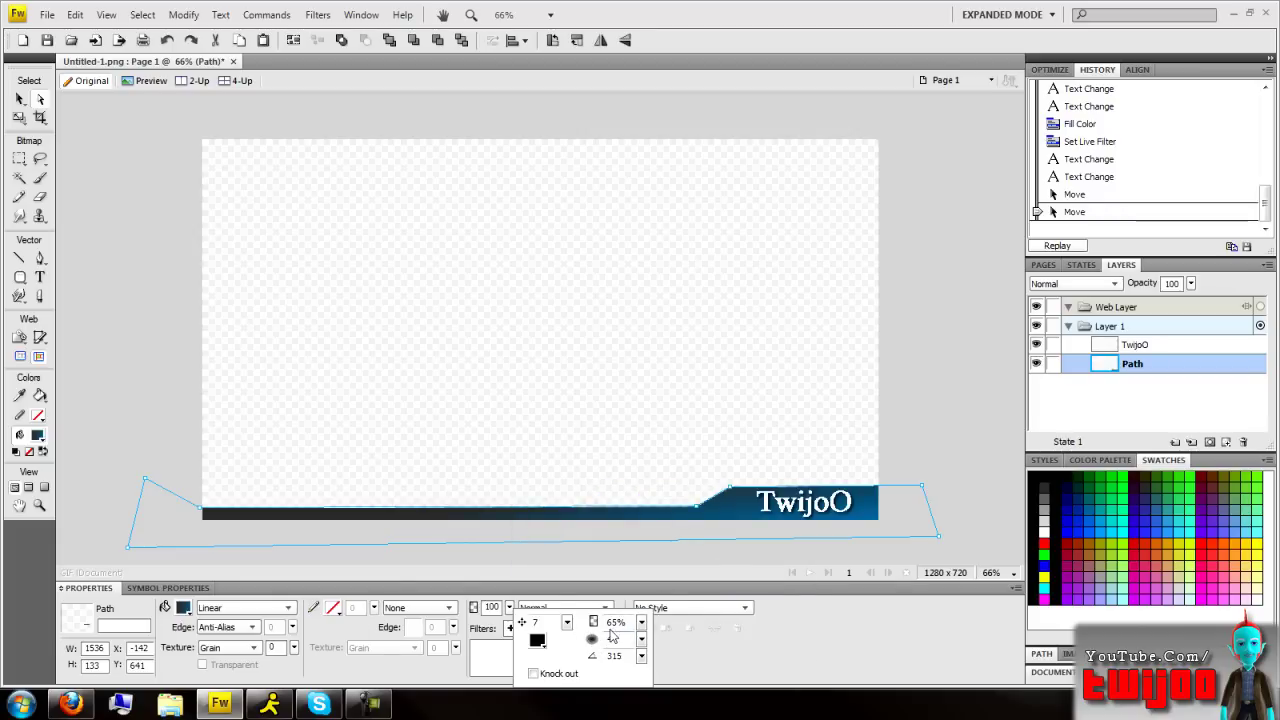
pyautogui.click(567, 623)
pyautogui.click(640, 656)
pyautogui.moveTo(641, 657); pyautogui.dragTo(639, 616)
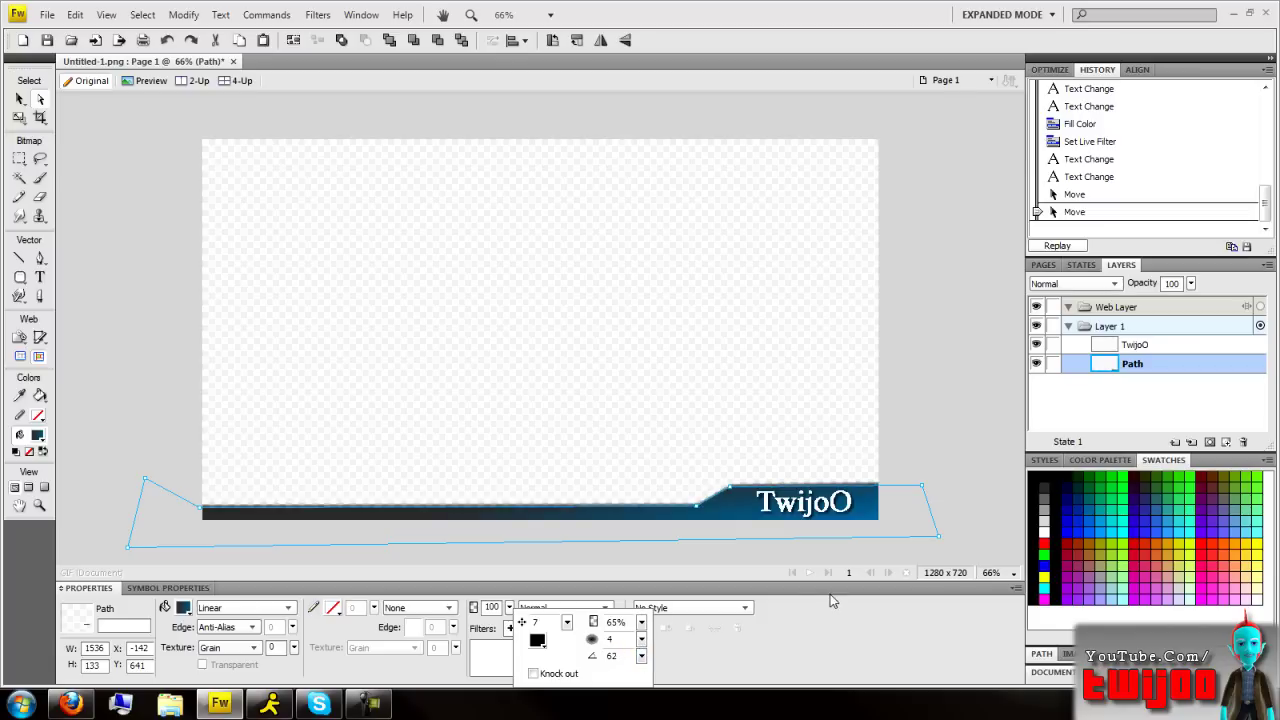
pyautogui.click(930, 470)
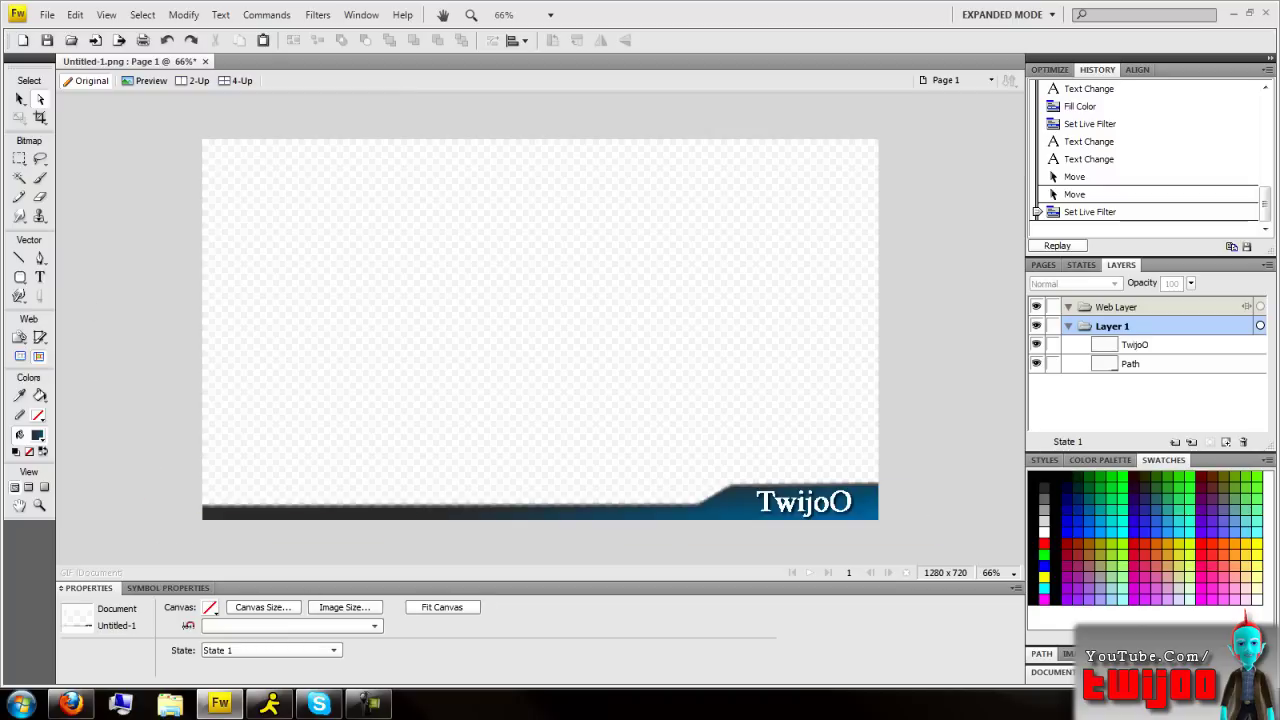
# Step: Place the character avatar at the canvas's bottom-right and stack the bar path above it
pyautogui.moveTo(200, 314); pyautogui.dragTo(543, 435)
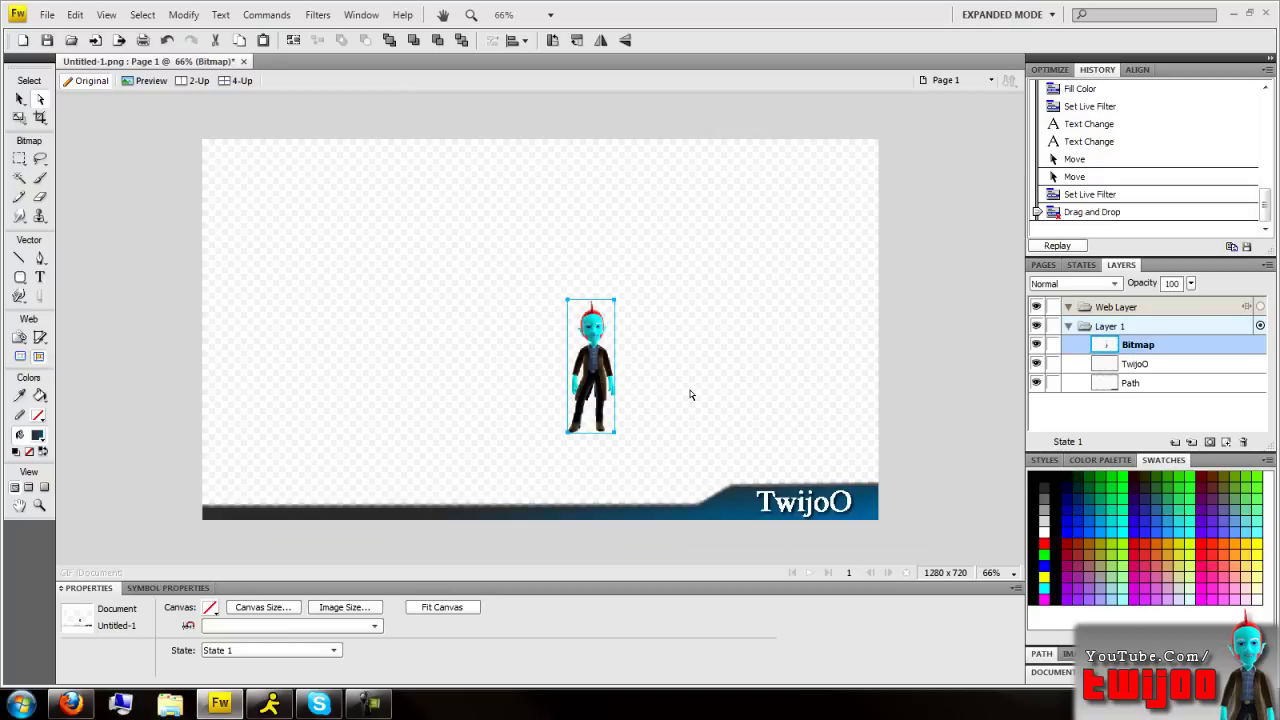
pyautogui.moveTo(600, 400); pyautogui.dragTo(782, 409)
pyautogui.moveTo(846, 512); pyautogui.dragTo(853, 489)
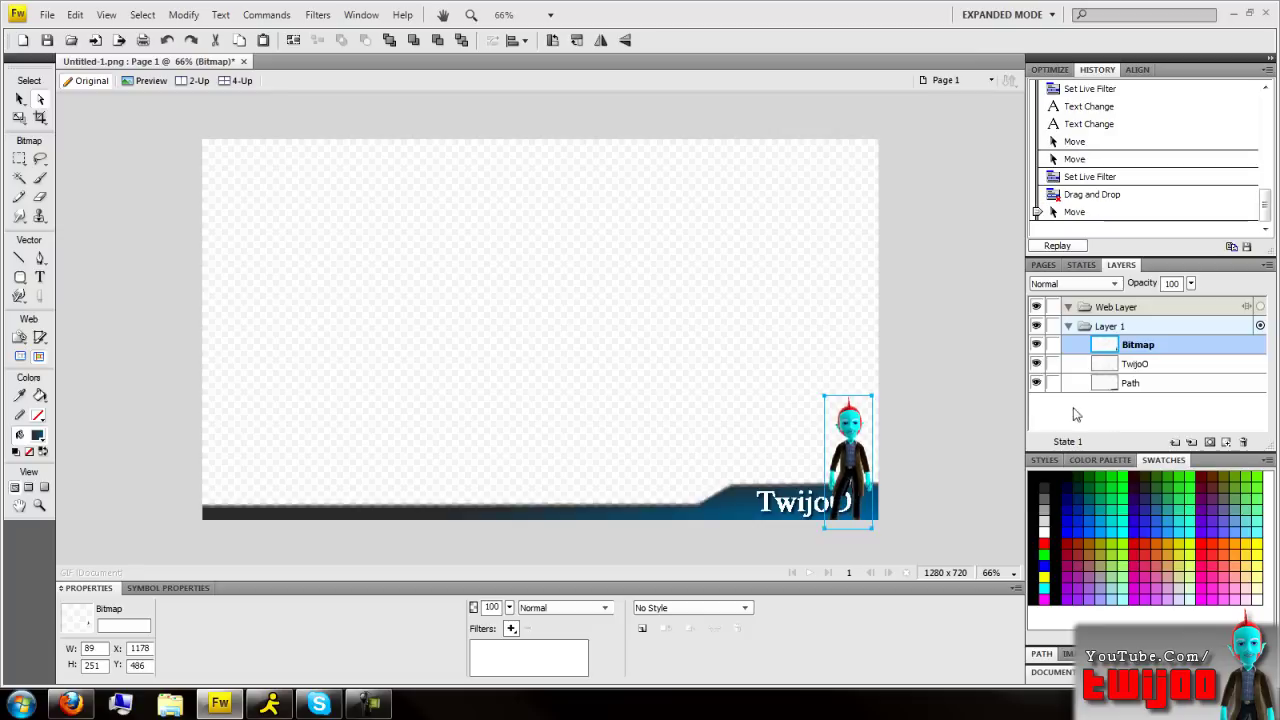
pyautogui.moveTo(1142, 348)
pyautogui.mouseDown()
pyautogui.moveTo(1146, 405)
pyautogui.moveTo(1157, 400)
pyautogui.mouseUp()
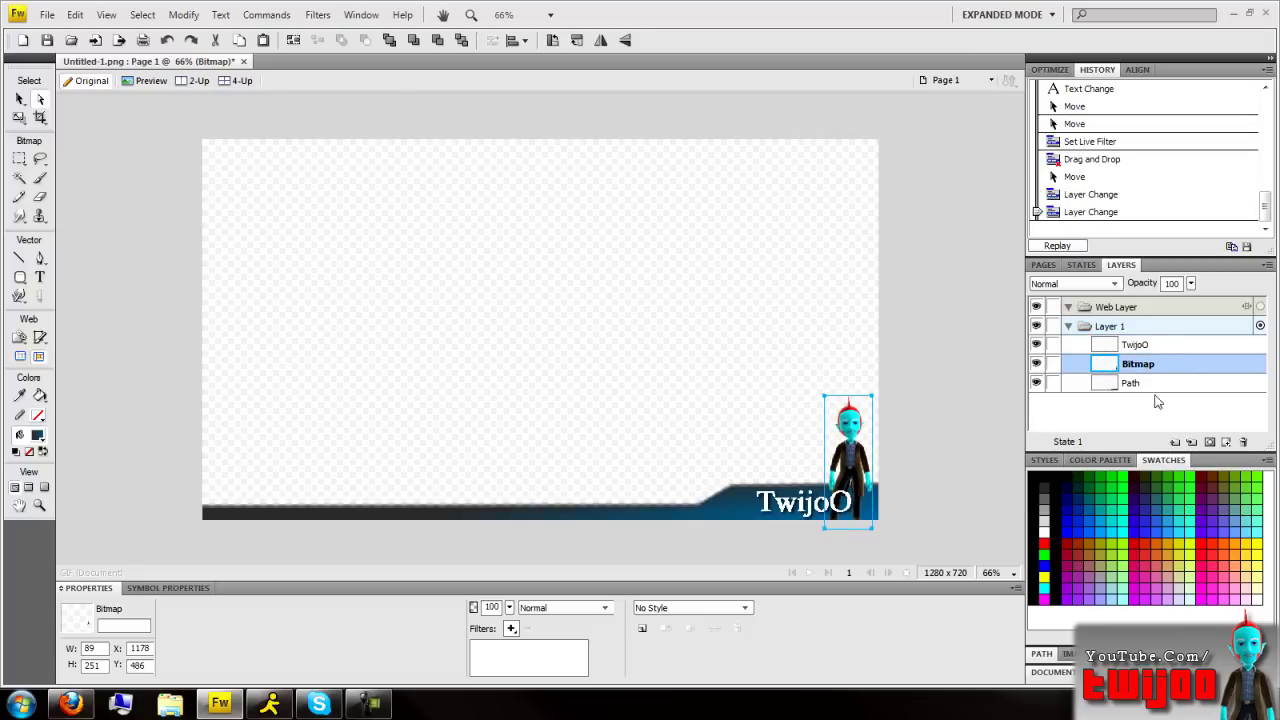
pyautogui.click(1148, 390)
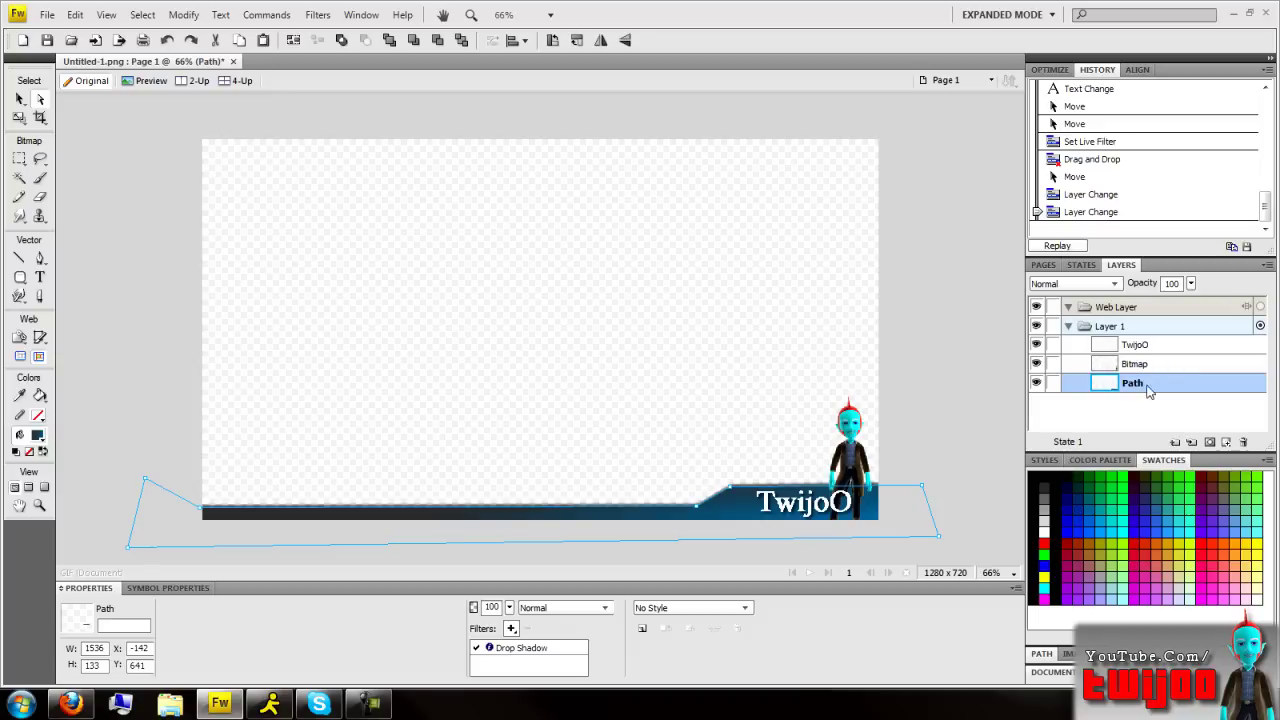
pyautogui.moveTo(1148, 390)
pyautogui.mouseDown()
pyautogui.moveTo(1145, 350)
pyautogui.moveTo(1155, 366)
pyautogui.mouseUp()
pyautogui.click(943, 404)
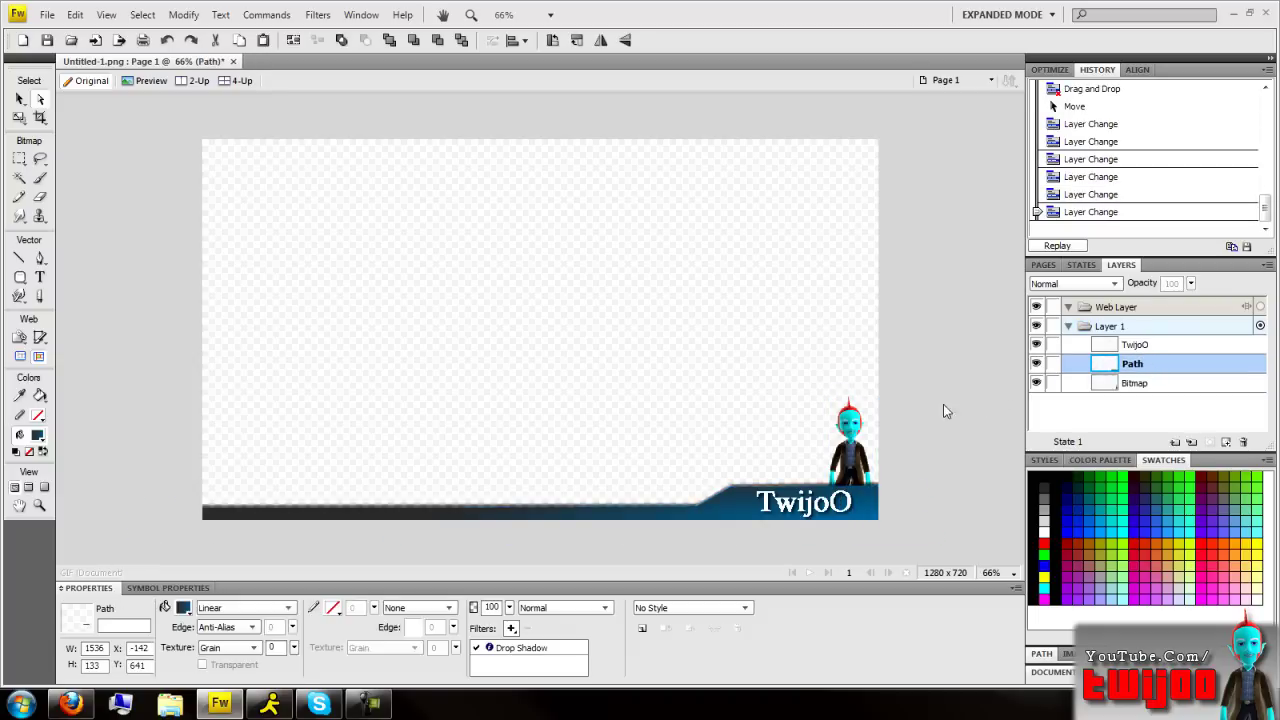
# Step: Add a drop shadow to the avatar image and clear the selection
pyautogui.click(848, 445)
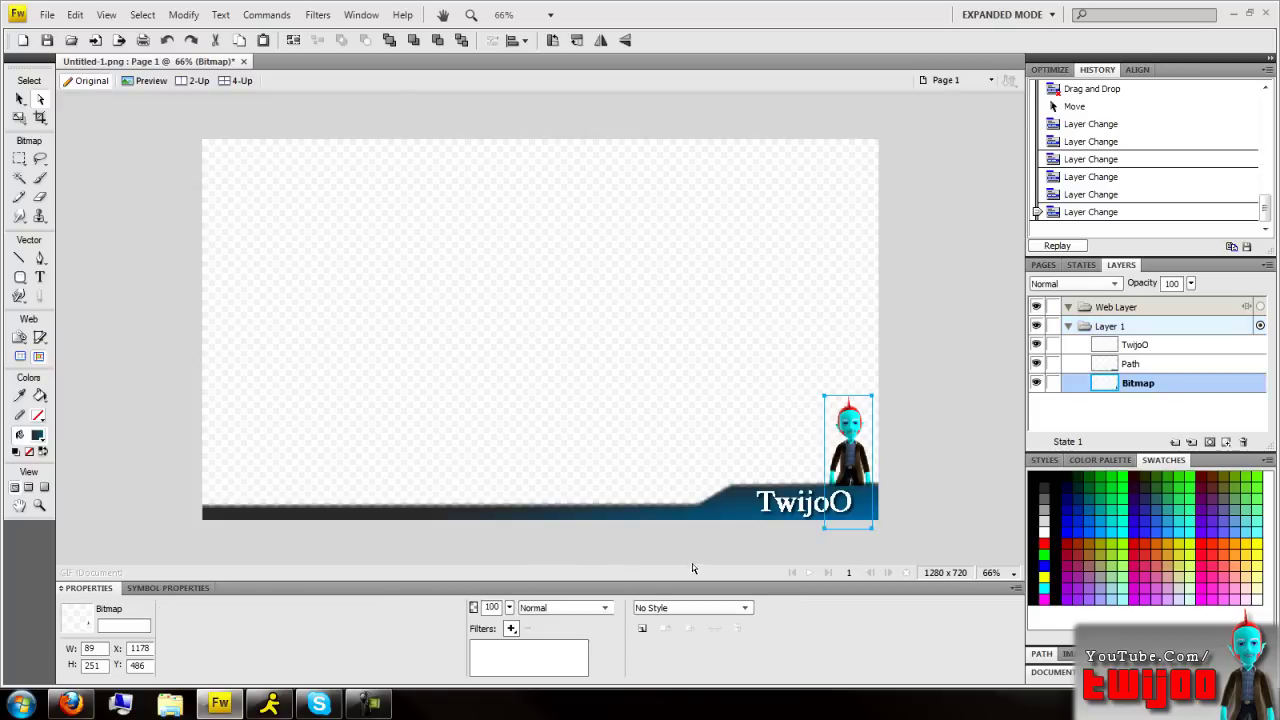
pyautogui.click(511, 628)
pyautogui.moveTo(600, 574)
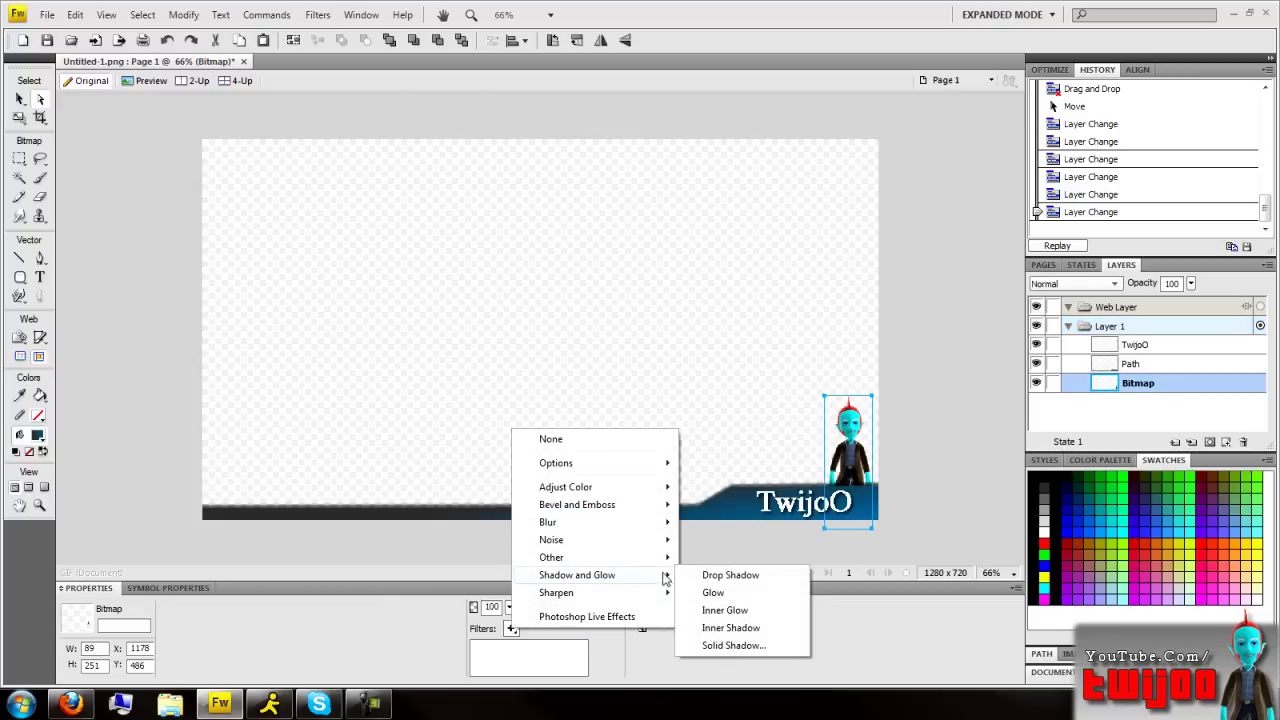
pyautogui.click(684, 576)
pyautogui.click(829, 555)
pyautogui.click(908, 517)
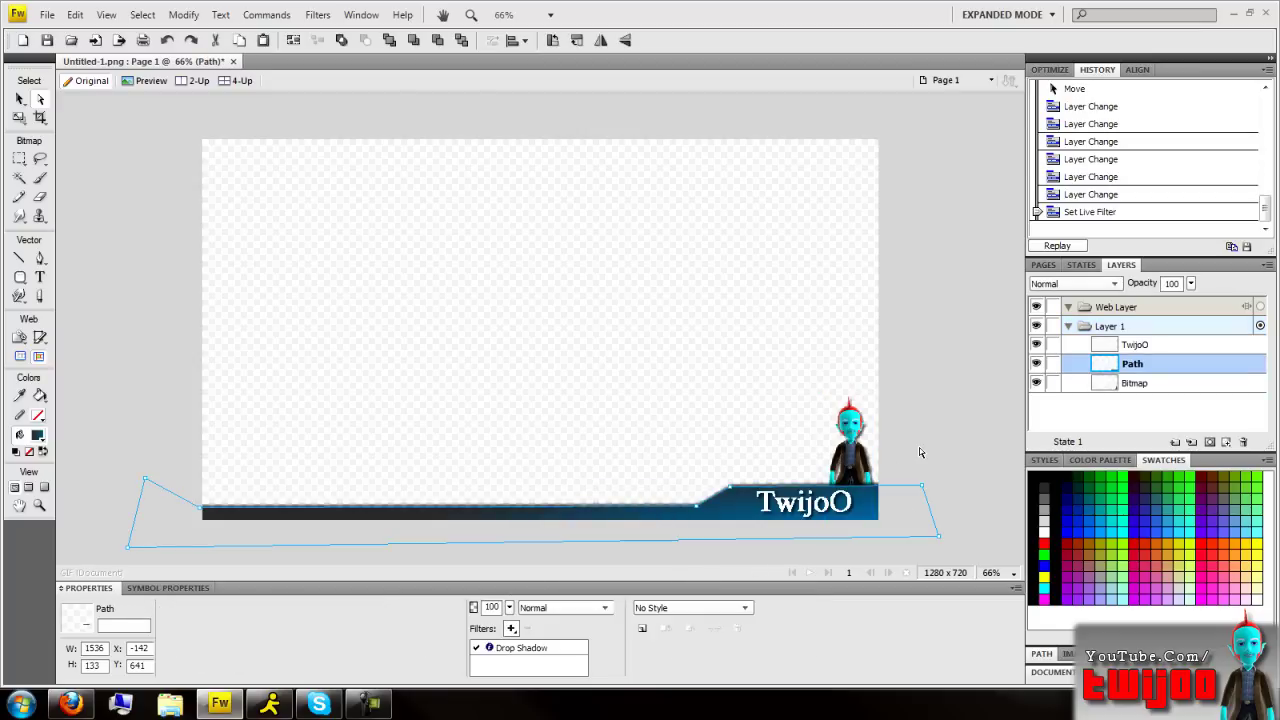
pyautogui.click(921, 333)
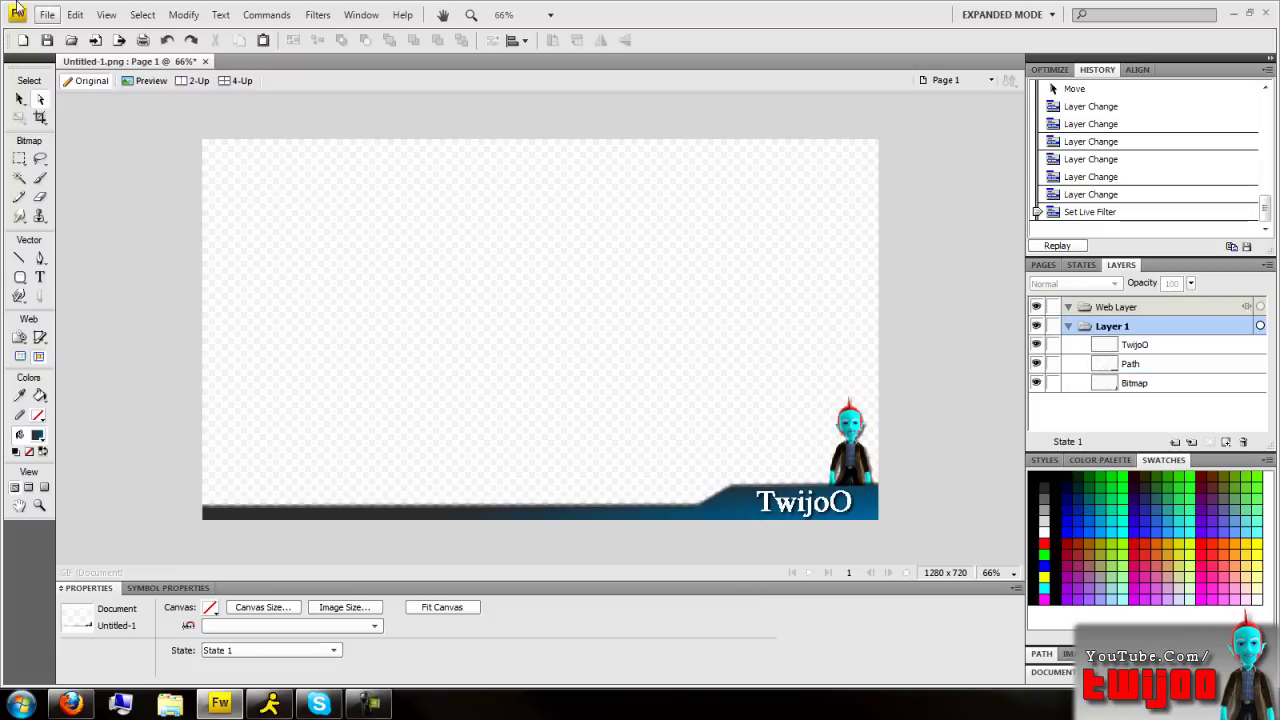
# Step: Save the watermark as 'Youtube Test.png' on the Desktop
pyautogui.click(46, 42)
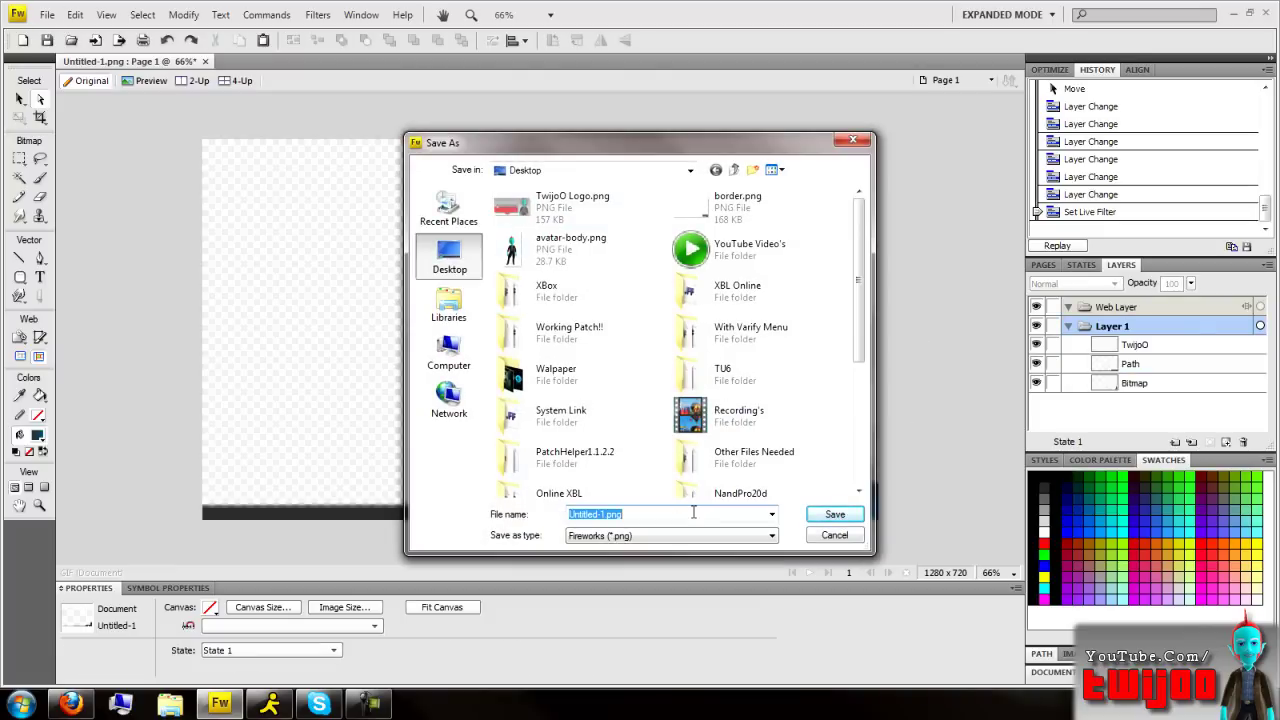
pyautogui.write('YTe')
pyautogui.write('Y')
pyautogui.write('Yo')
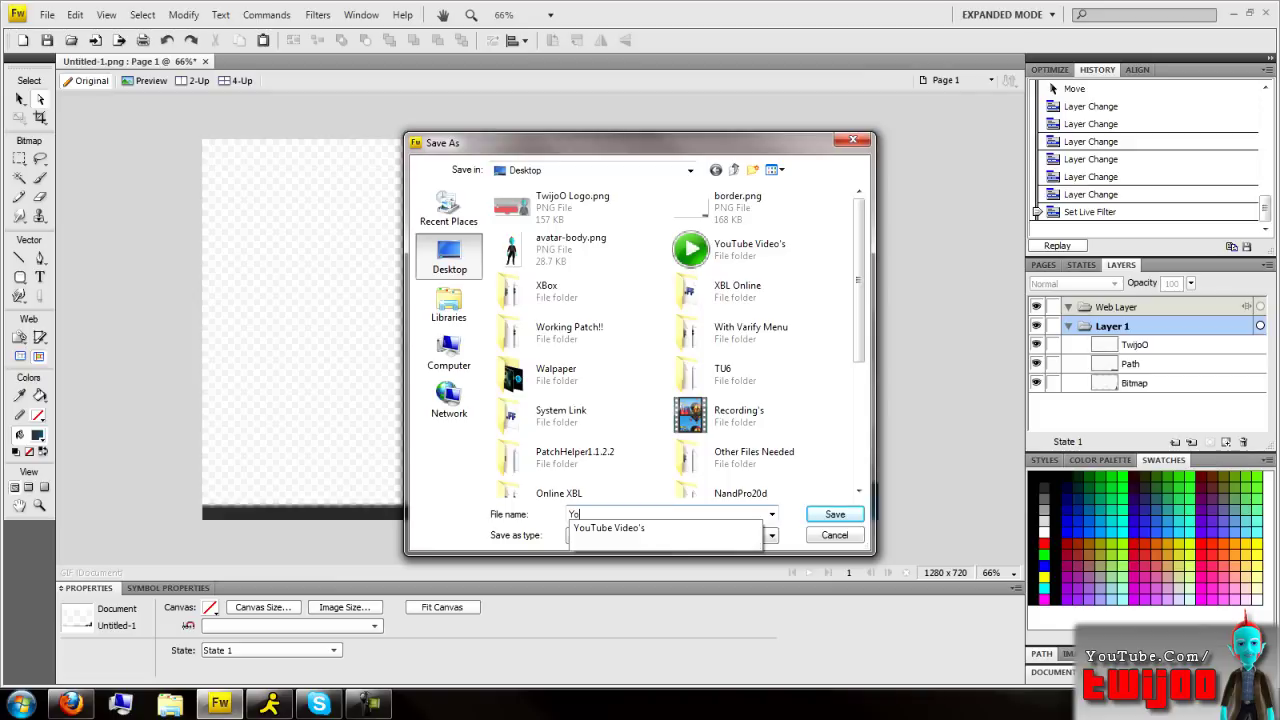
pyautogui.write('uty')
pyautogui.press('BackSpace')
pyautogui.write('ube R')
pyautogui.press('BackSpace')
pyautogui.write('Tes')
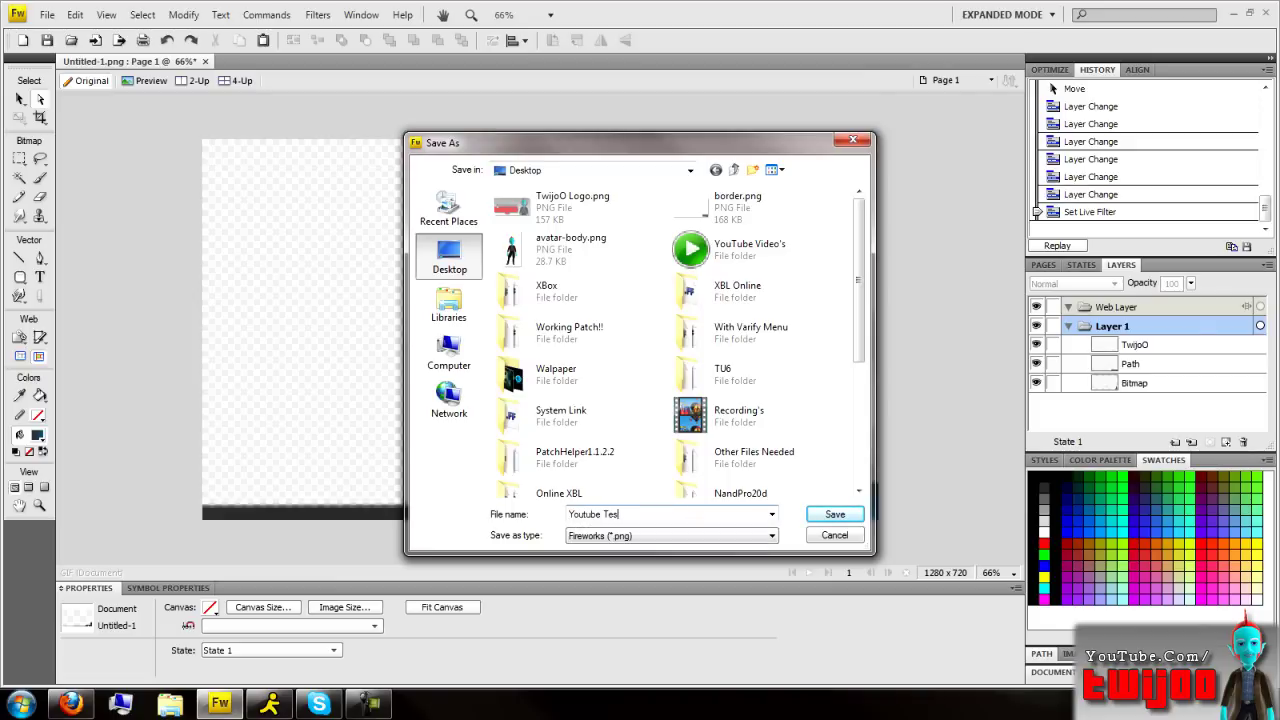
pyautogui.write('t')
pyautogui.press('Return')
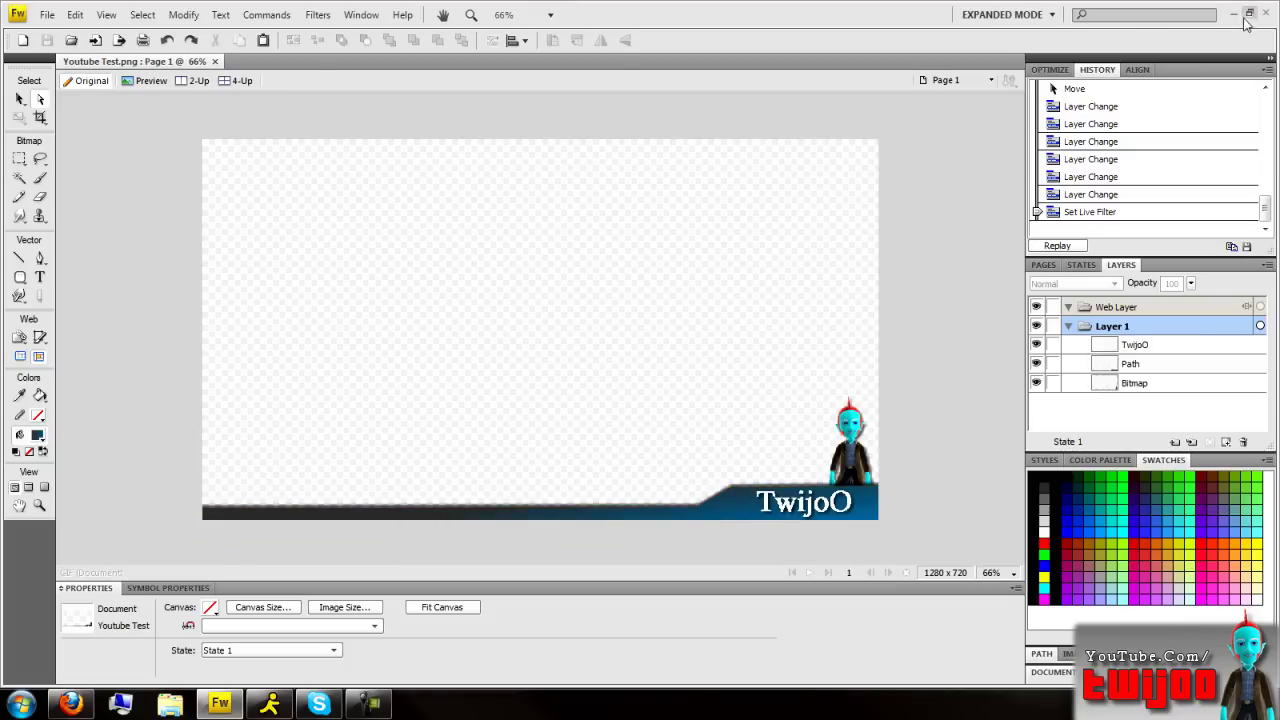
# Step: Launch Vegas Pro 9 and drag 2010_7_5_16_41_7.M2TS from the Explorer onto the timeline
pyautogui.click(1234, 14)
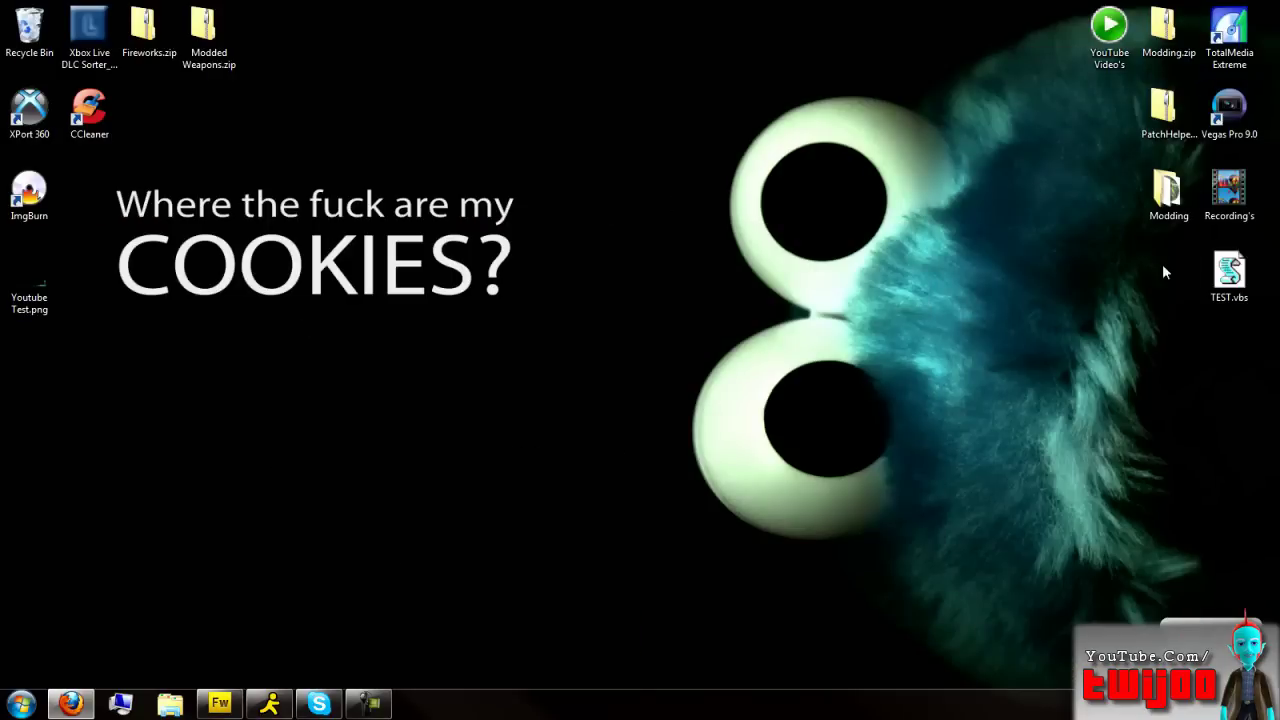
pyautogui.doubleClick(1229, 110)
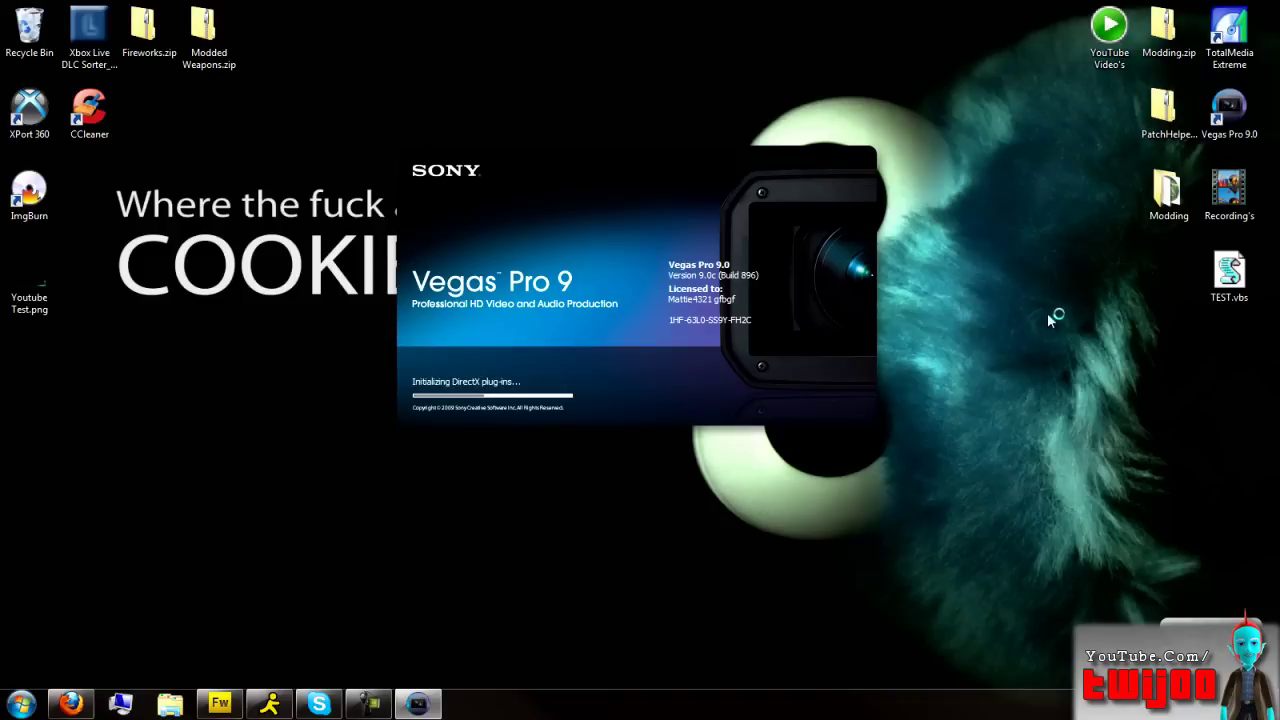
pyautogui.moveTo(30, 282); pyautogui.dragTo(950, 530)
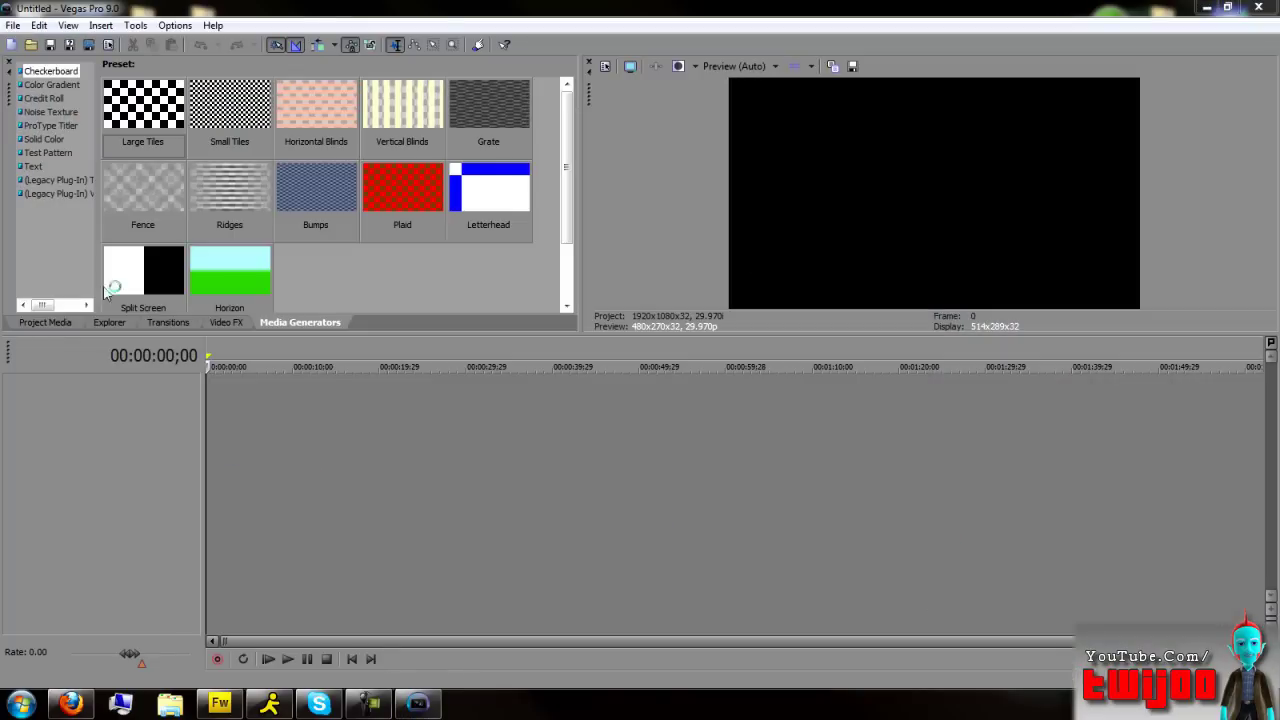
pyautogui.click(45, 323)
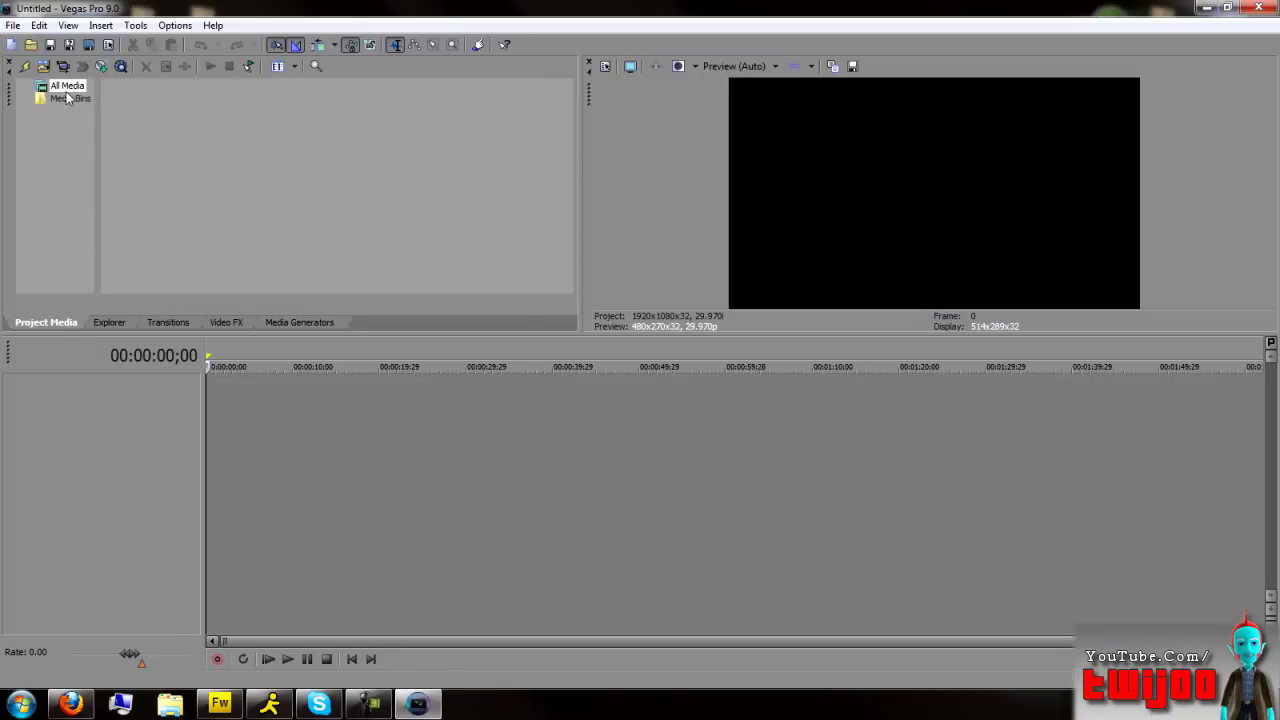
pyautogui.click(110, 323)
pyautogui.click(340, 113)
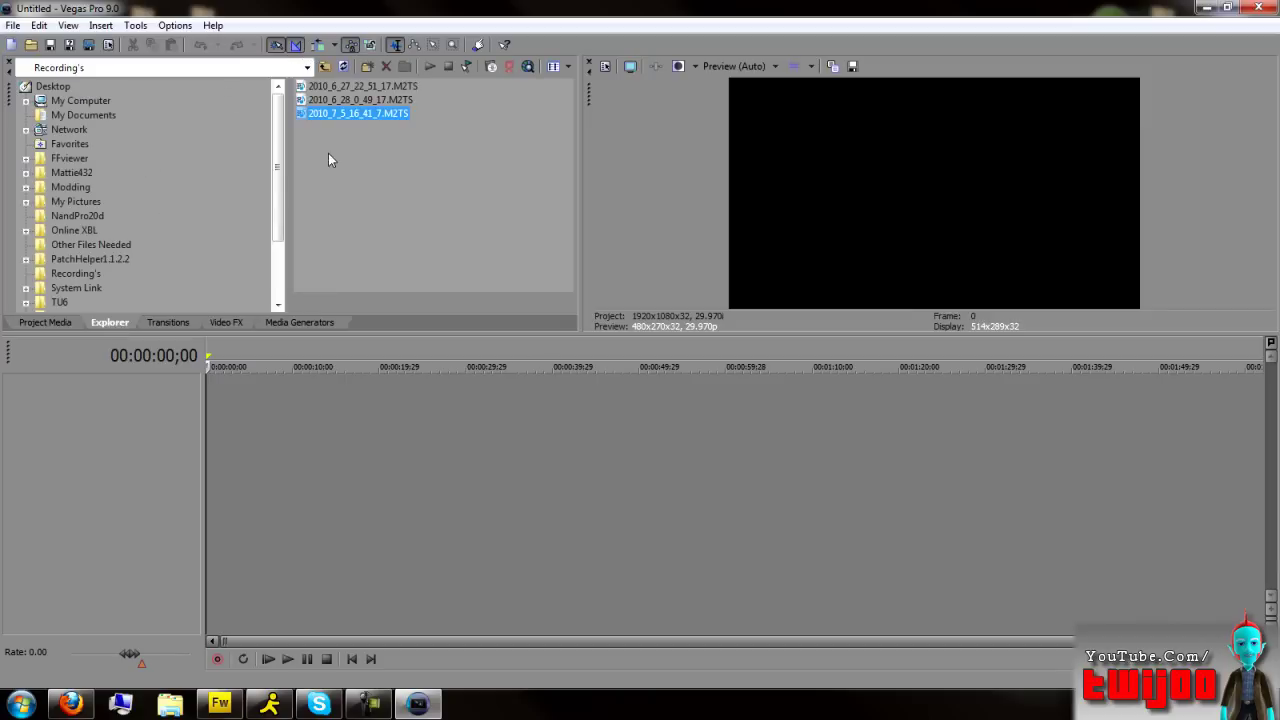
pyautogui.moveTo(342, 114); pyautogui.dragTo(370, 404)
pyautogui.click(370, 404)
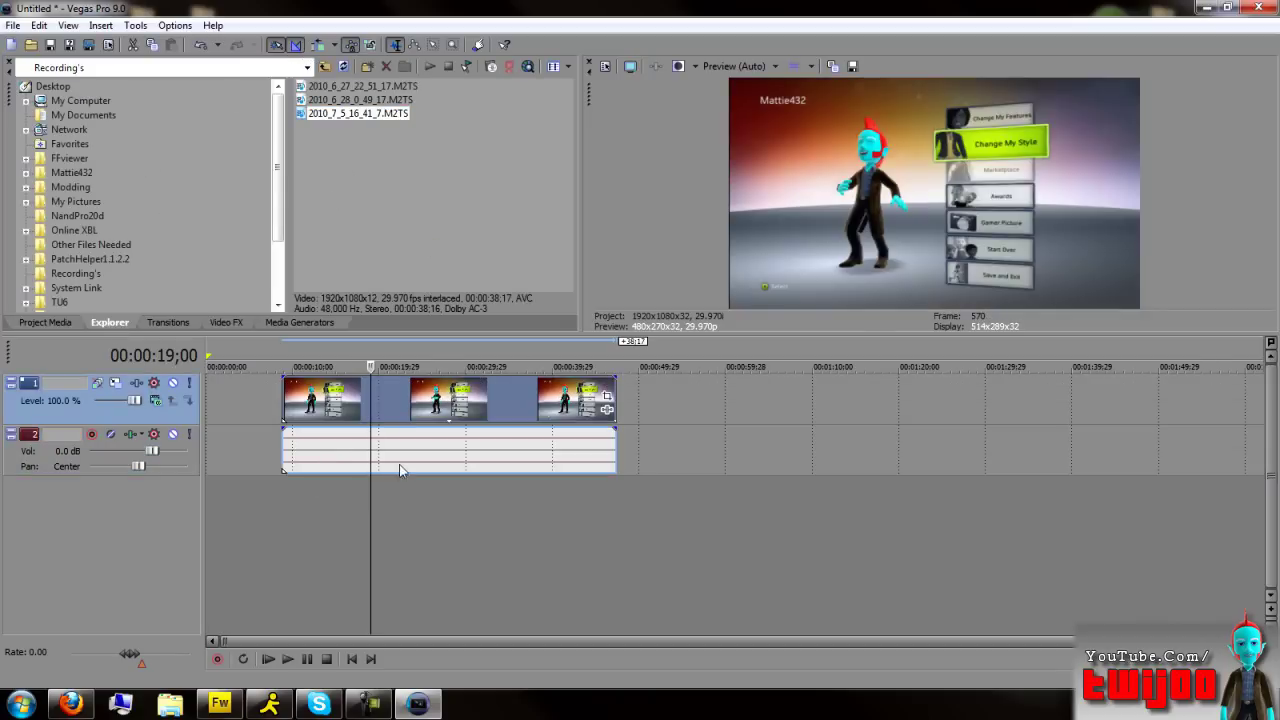
# Step: Add Youtube Test.png from the Desktop to the timeline on a new track
pyautogui.click(53, 87)
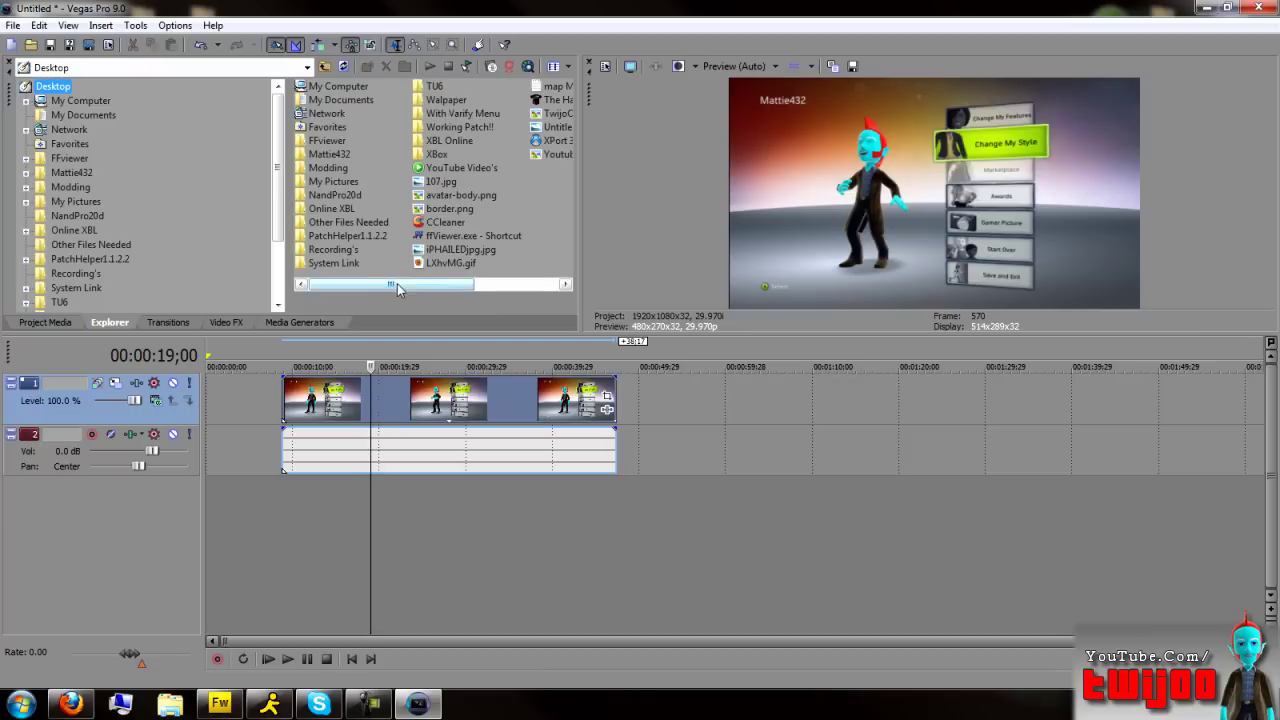
pyautogui.moveTo(403, 284); pyautogui.dragTo(488, 284)
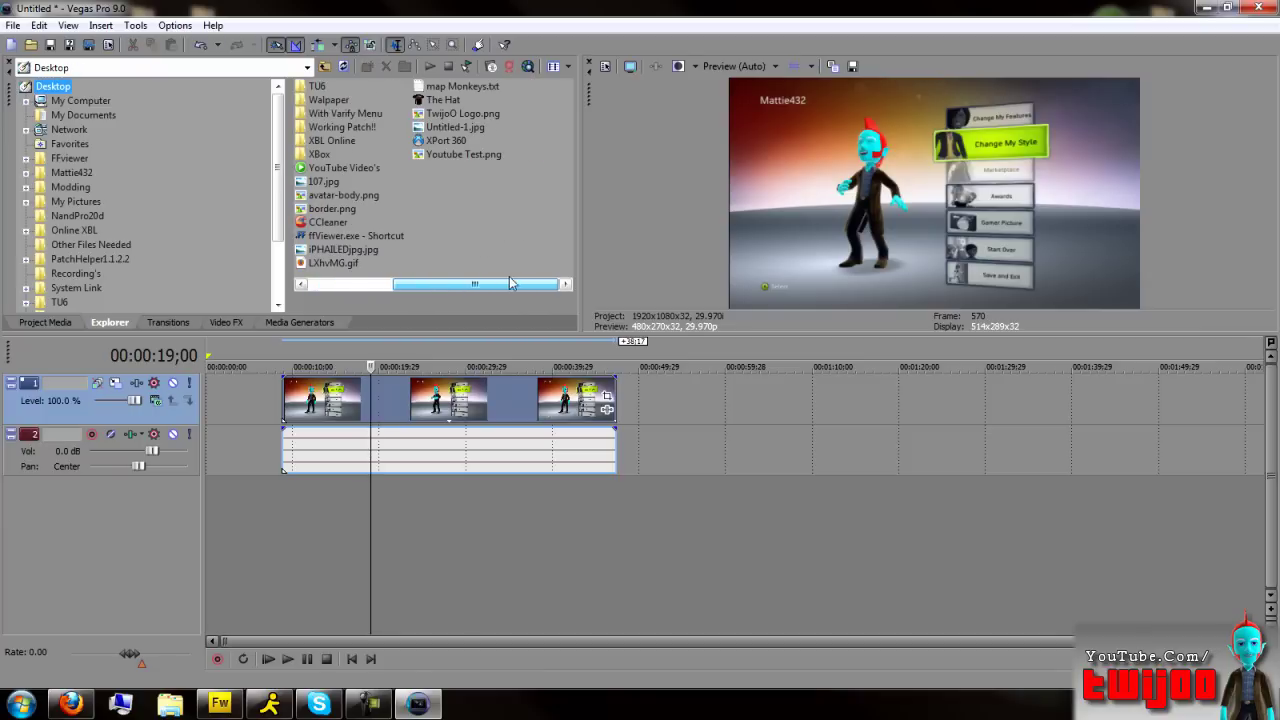
pyautogui.click(440, 154)
pyautogui.moveTo(441, 572); pyautogui.dragTo(368, 576)
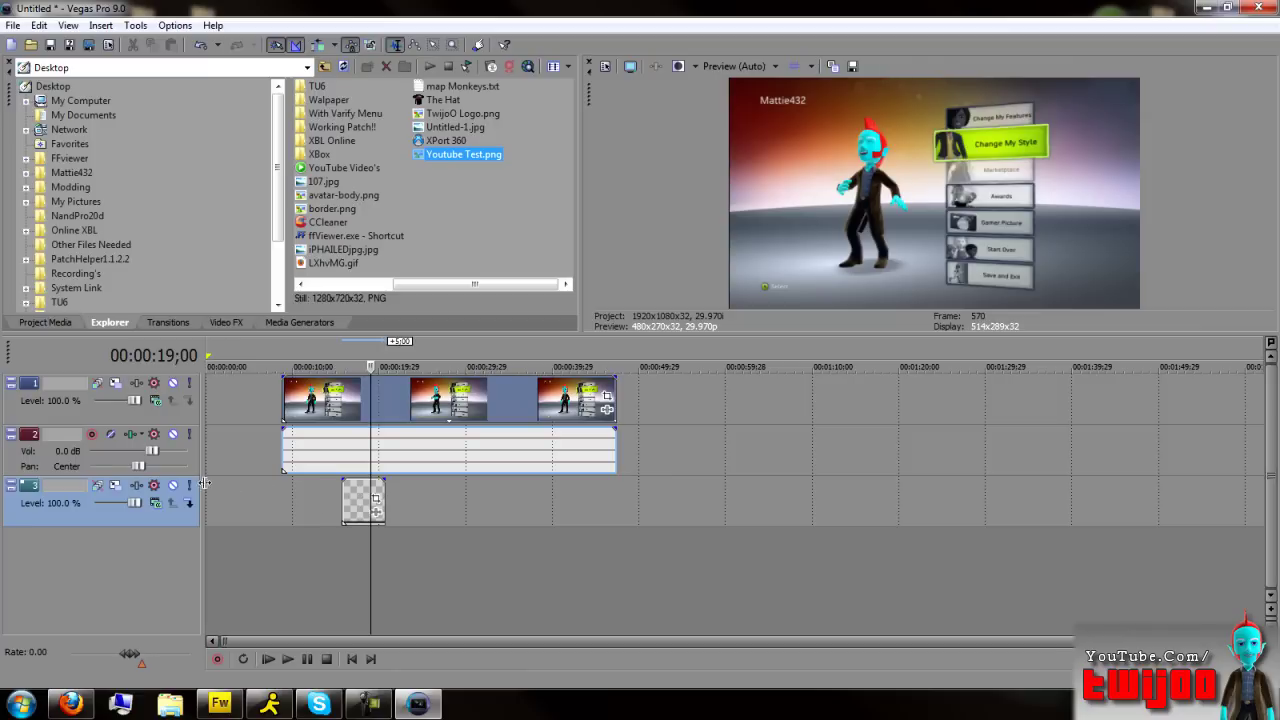
# Step: Move the watermark track above the video track and stretch its event across the whole clip
pyautogui.rightClick(158, 517)
pyautogui.click(182, 515)
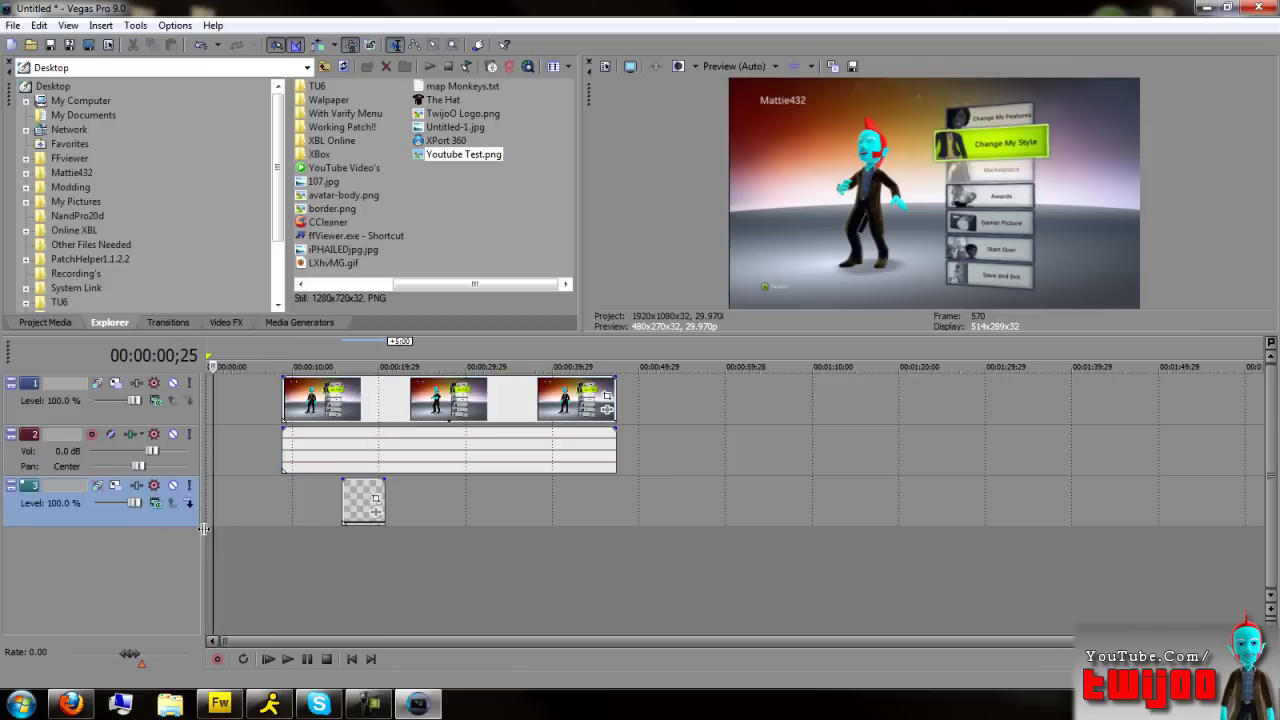
pyautogui.moveTo(182, 515); pyautogui.dragTo(184, 382)
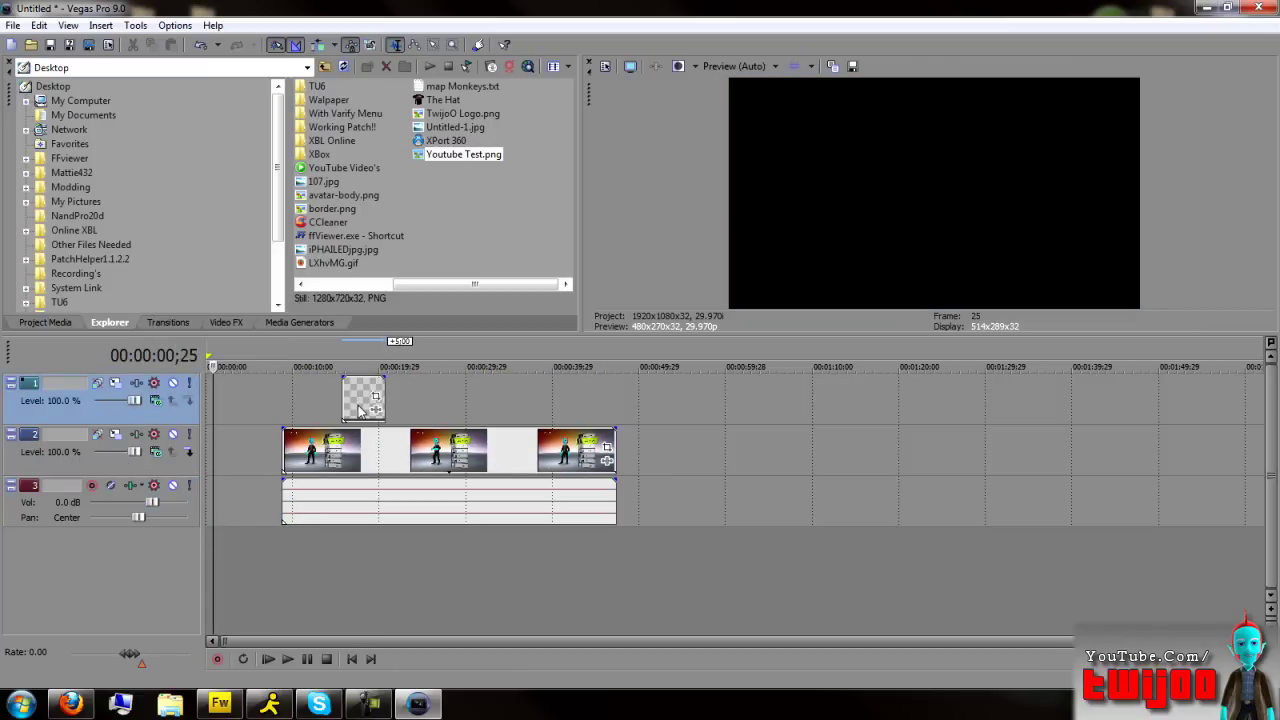
pyautogui.click(360, 410)
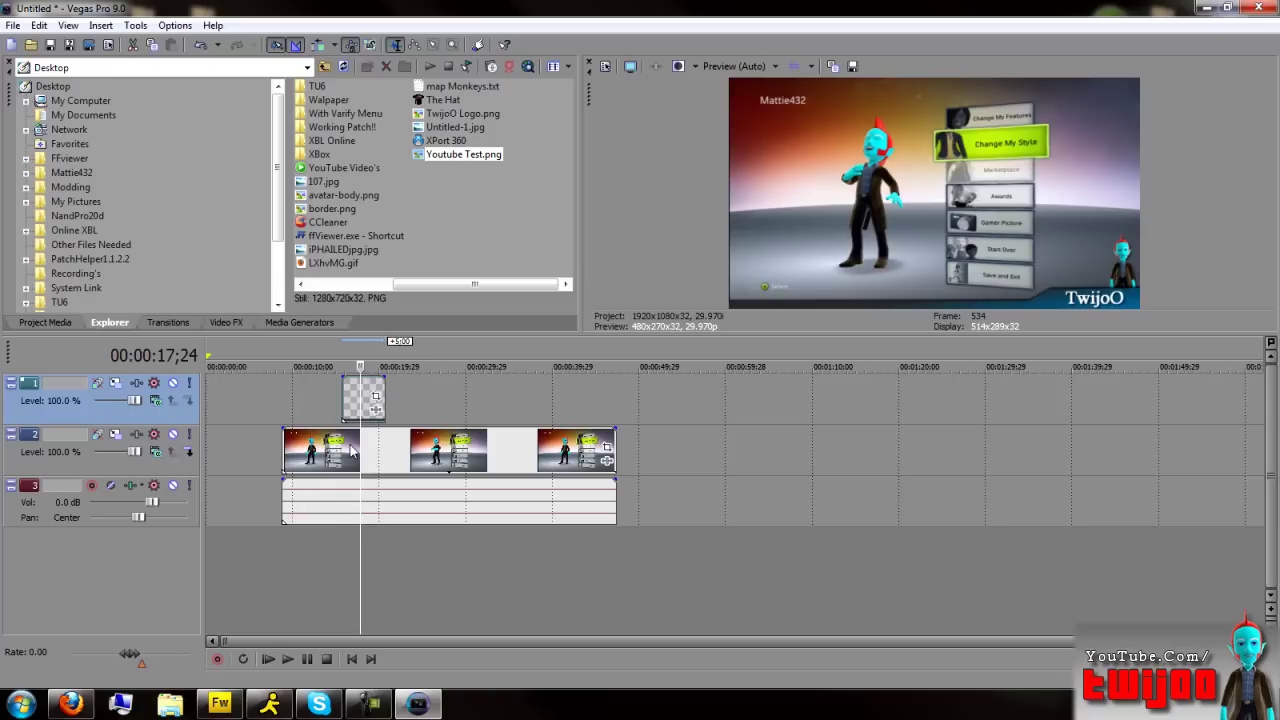
pyautogui.moveTo(343, 400); pyautogui.dragTo(284, 403)
pyautogui.moveTo(381, 400); pyautogui.dragTo(608, 398)
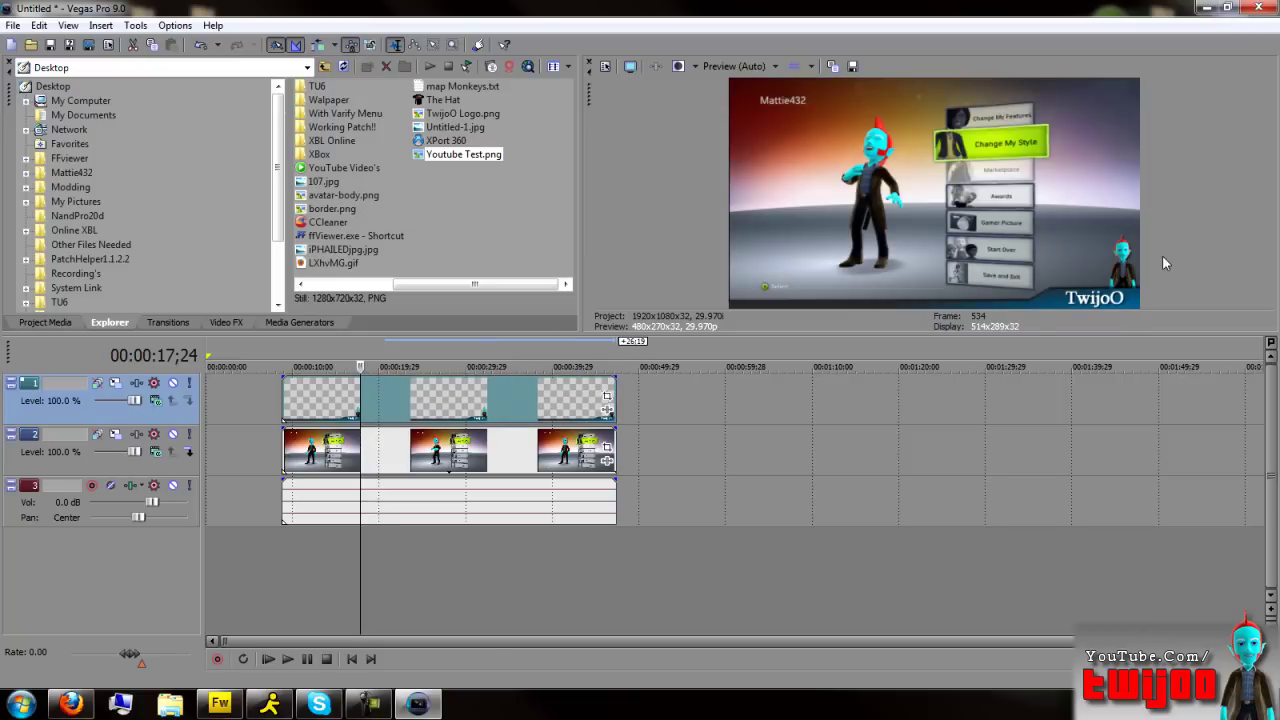
# Step: Briefly enlarge the video preview, then shrink it and widen the Explorer pane beside it
pyautogui.moveTo(581, 277); pyautogui.dragTo(390, 277)
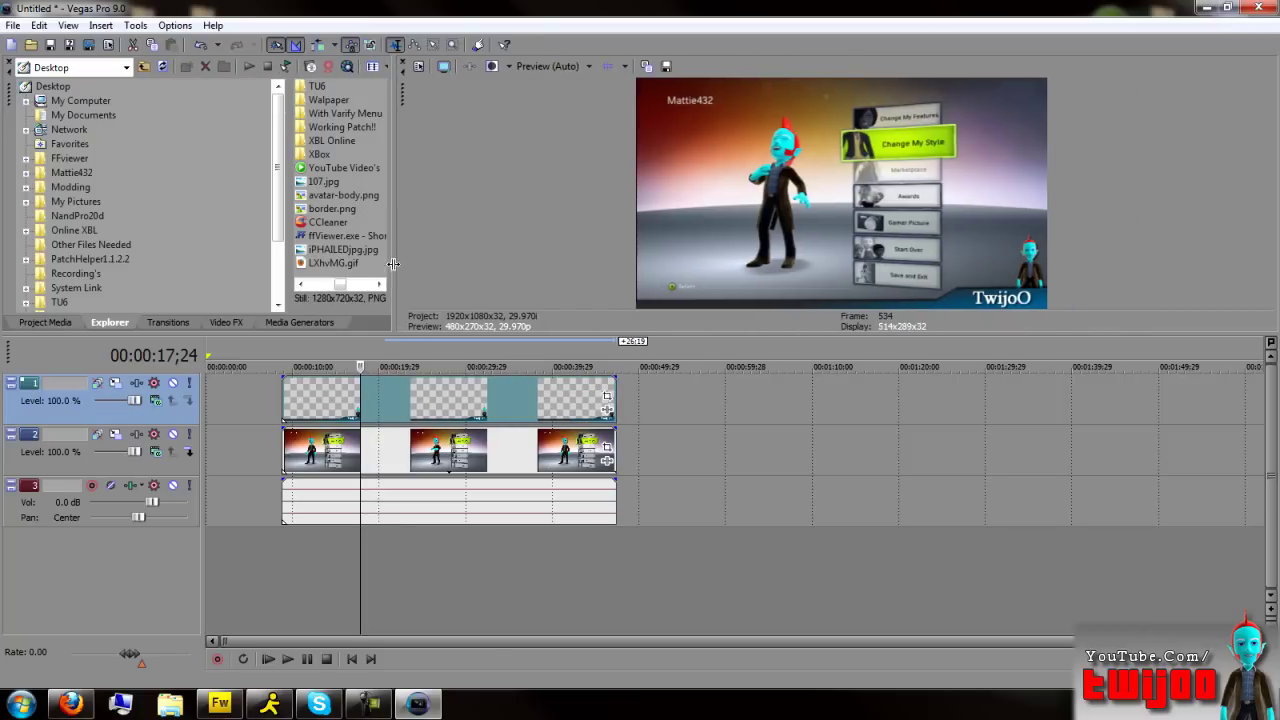
pyautogui.moveTo(824, 336); pyautogui.dragTo(767, 578)
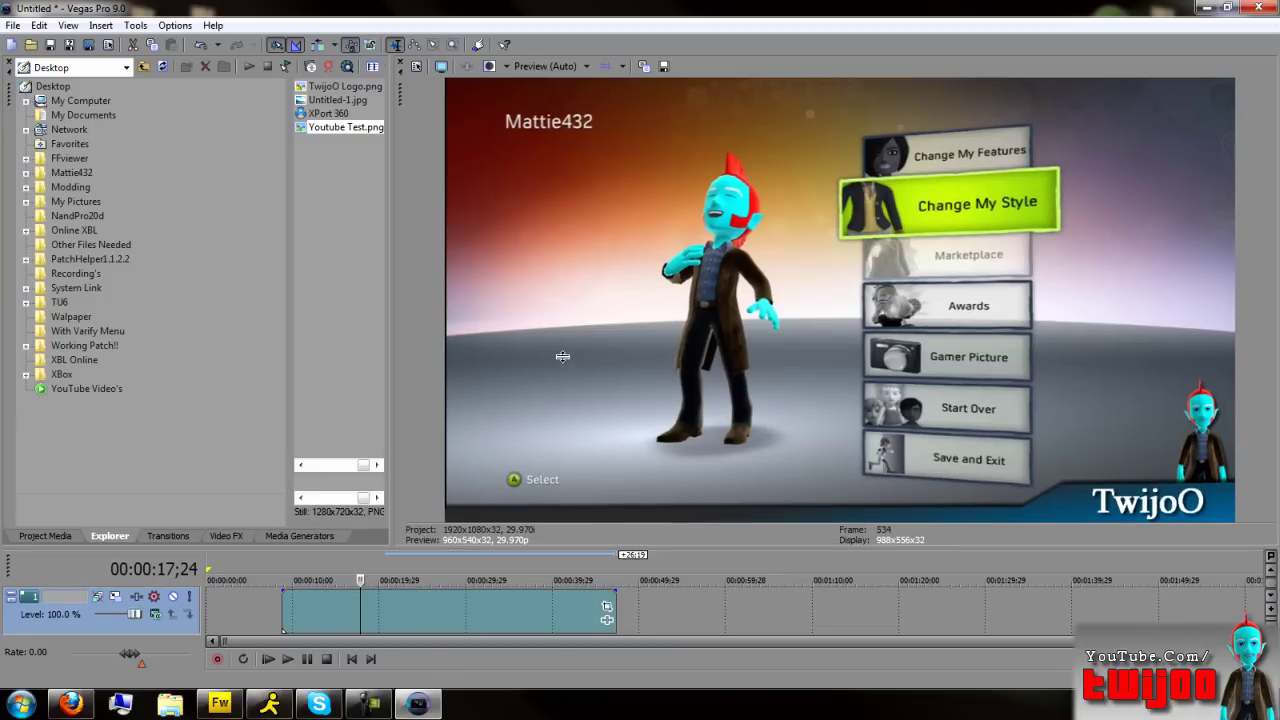
pyautogui.moveTo(479, 560); pyautogui.dragTo(325, 316)
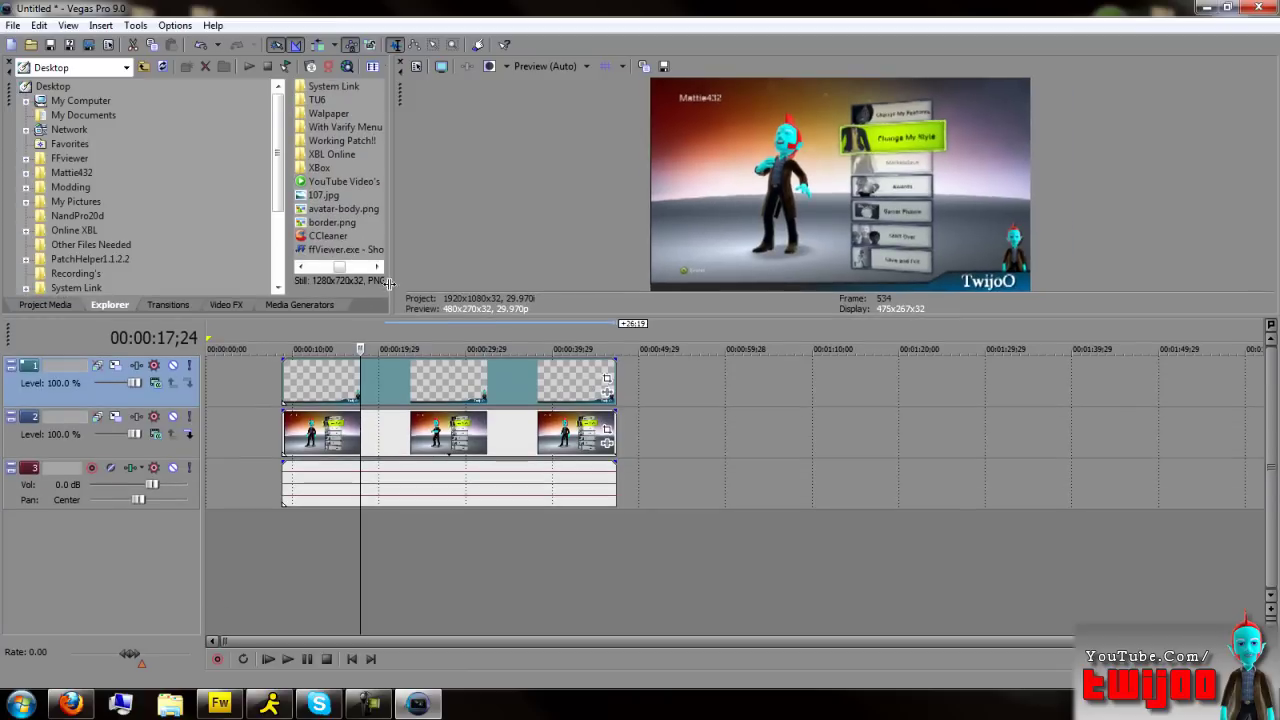
pyautogui.moveTo(393, 285); pyautogui.dragTo(697, 285)
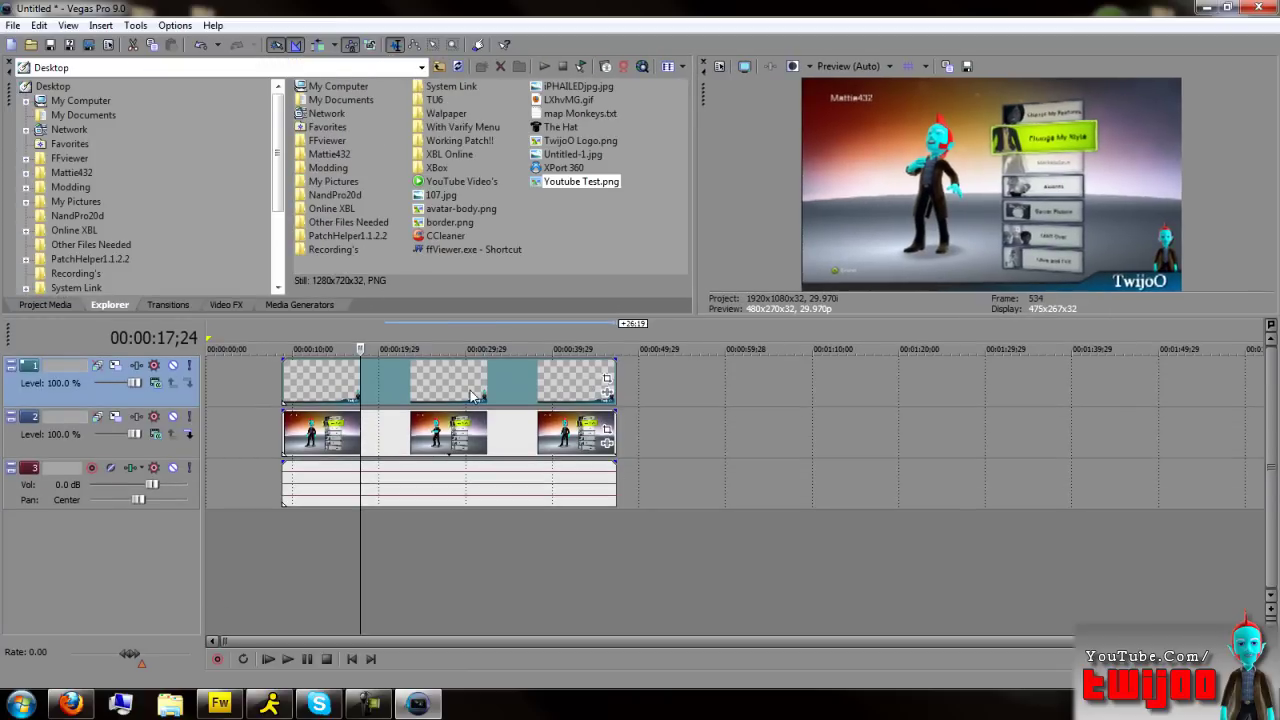
pyautogui.rightClick(466, 487)
pyautogui.click(530, 680)
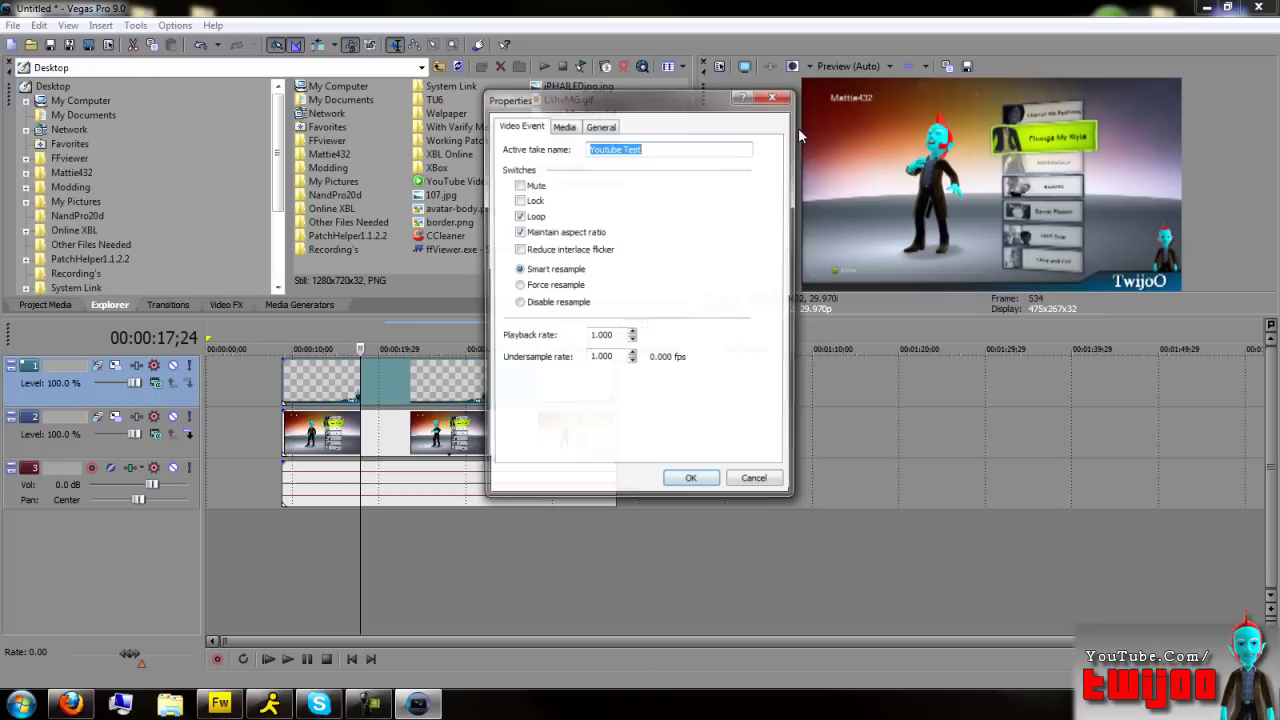
pyautogui.click(692, 483)
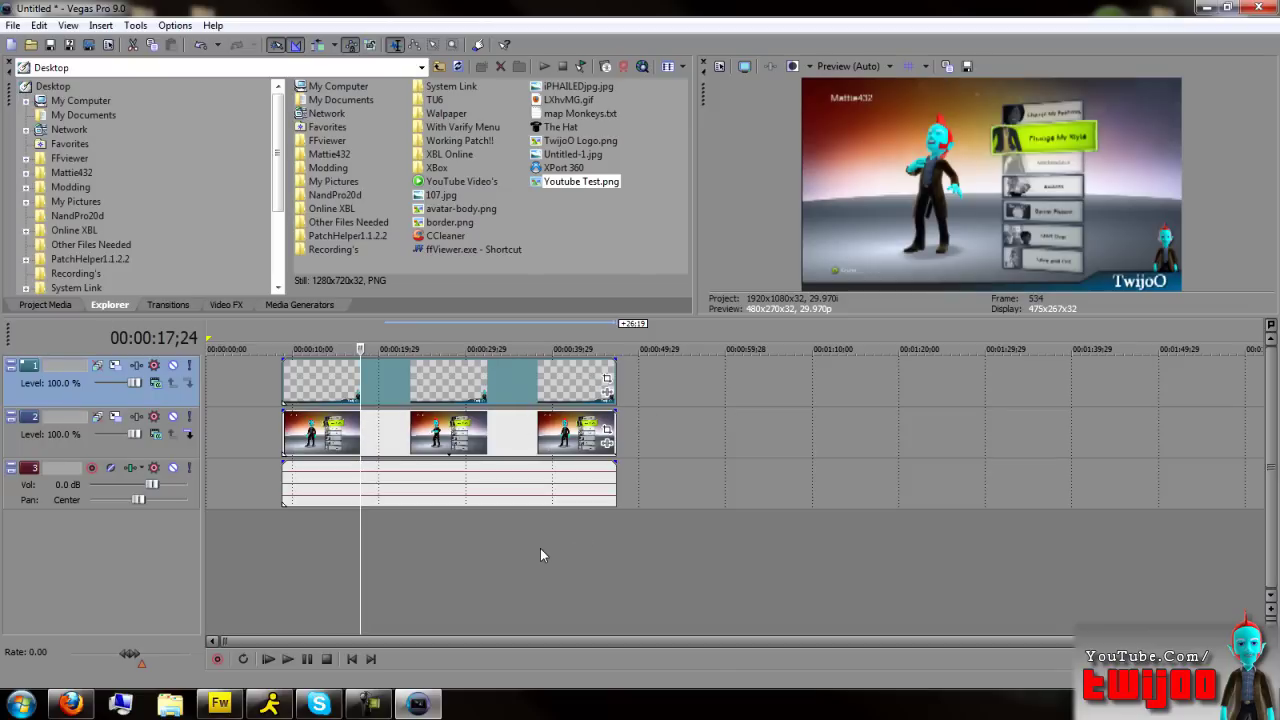
pyautogui.moveTo(534, 563); pyautogui.dragTo(346, 572)
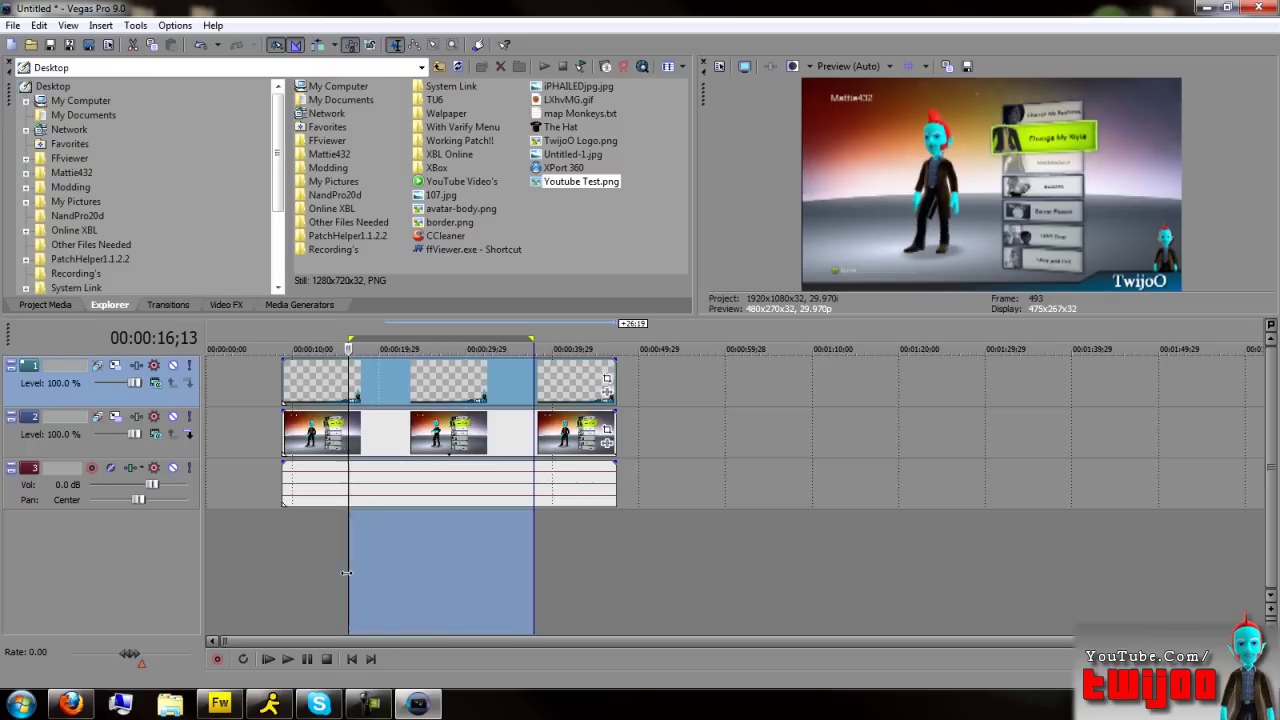
pyautogui.click(346, 572)
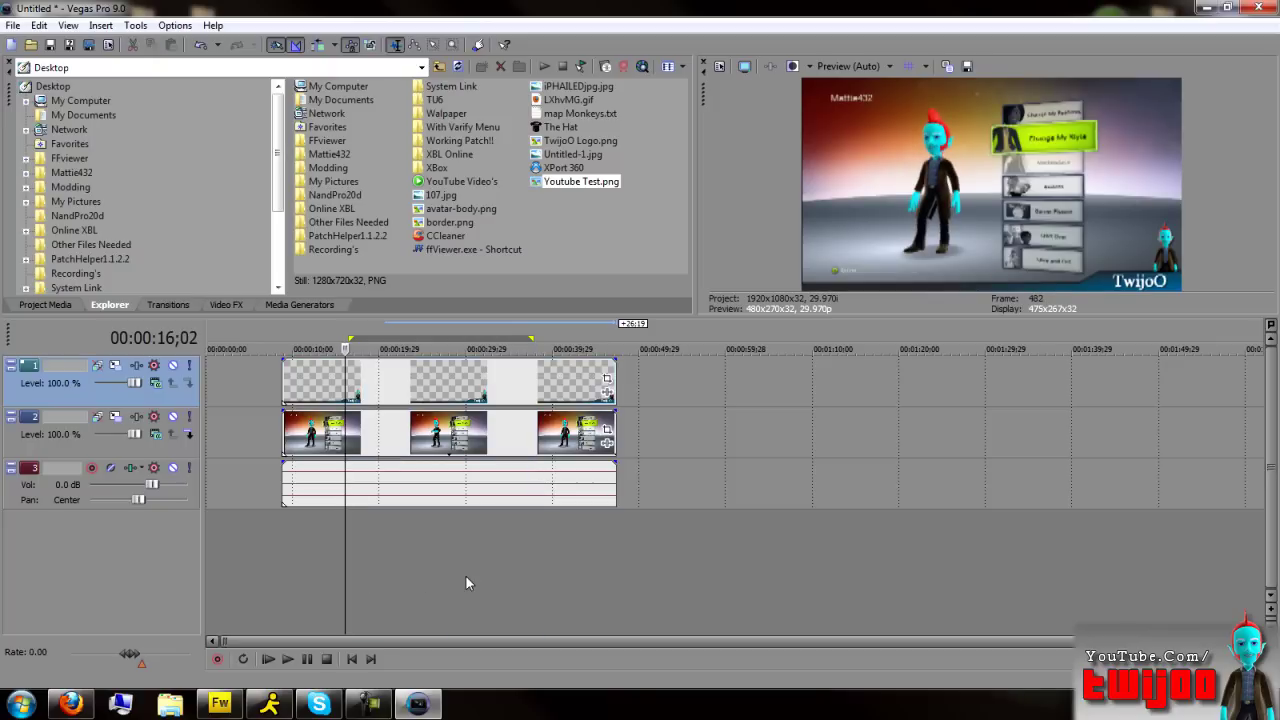